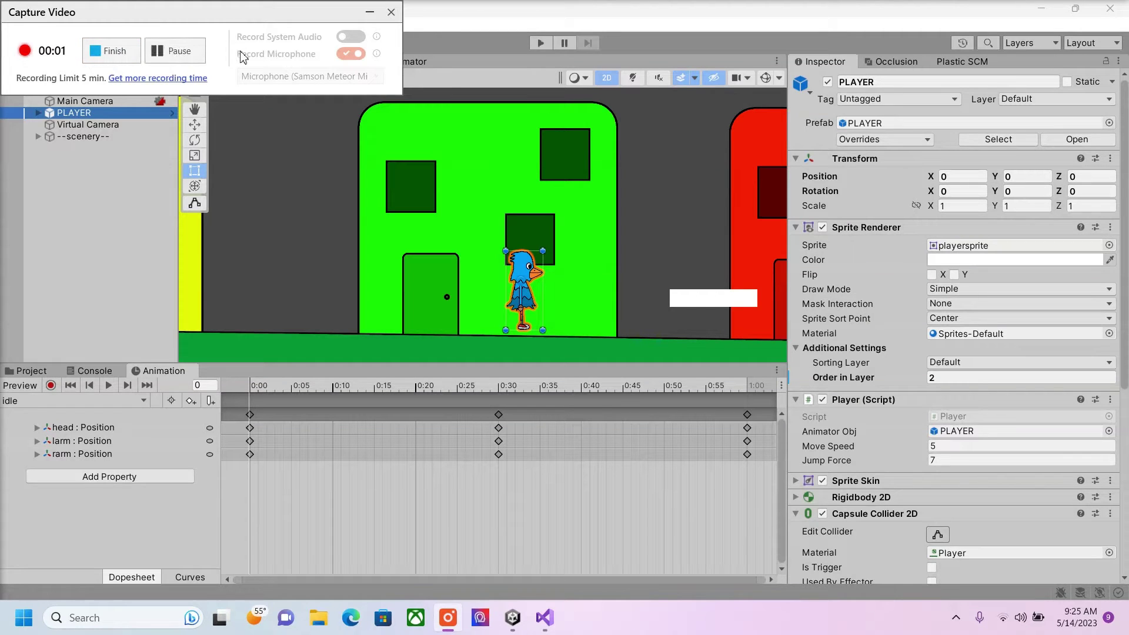
Centre the bird in the Scene view, select PLAYER, and enter play mode.
click(370, 13)
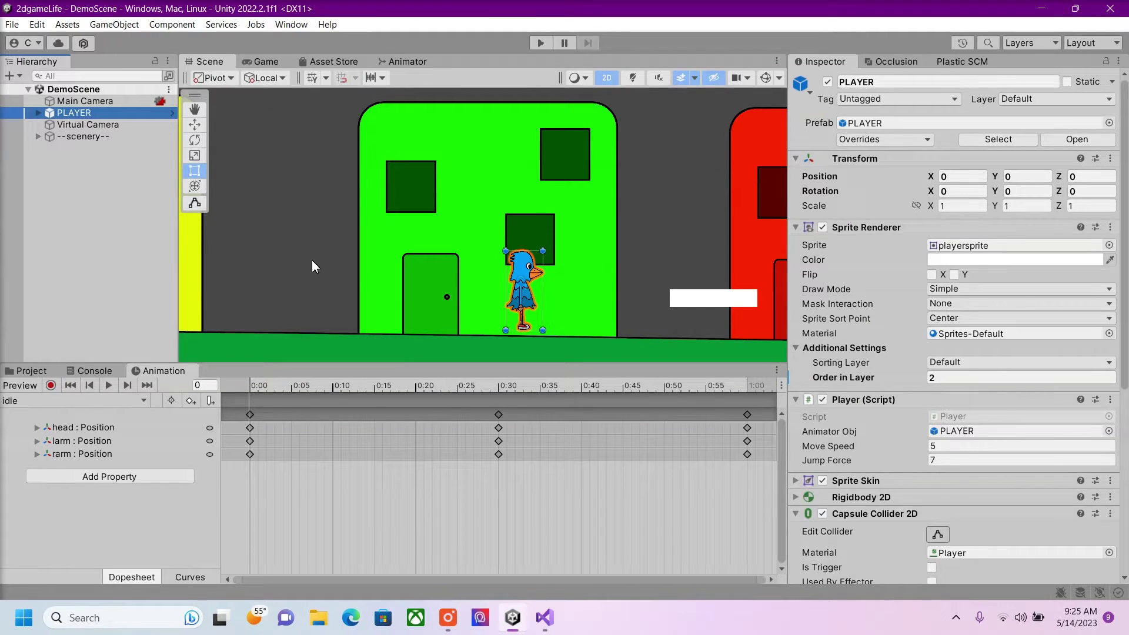
scroll(487, 307, up, 2)
scroll(483, 300, up, 2)
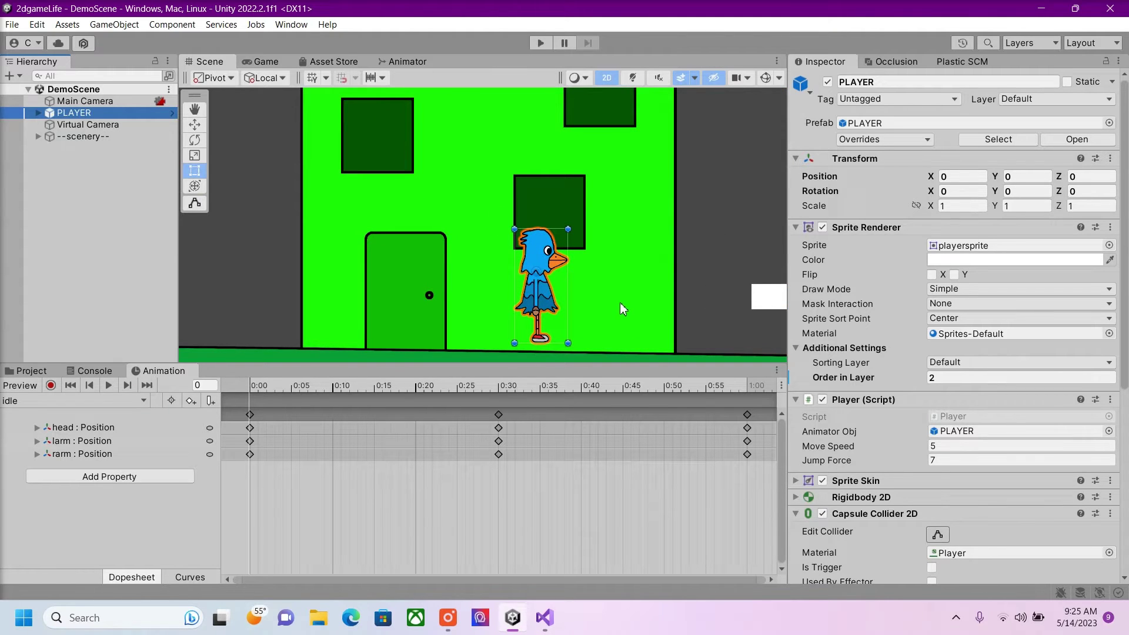
middle_drag(620, 303, 540, 243)
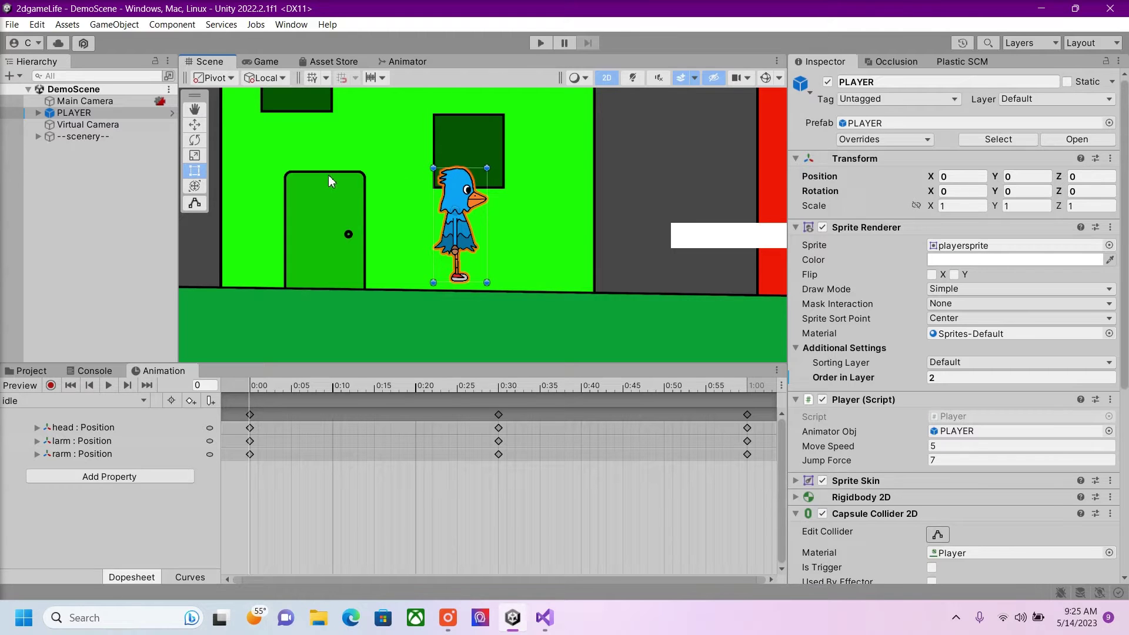
click(89, 173)
click(74, 114)
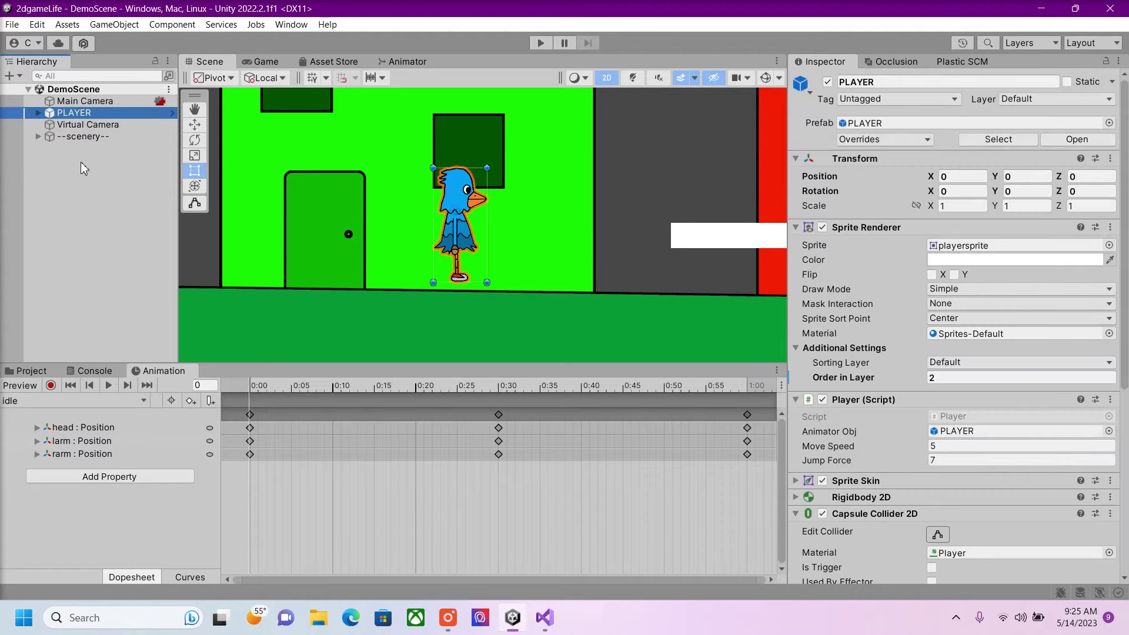
click(539, 43)
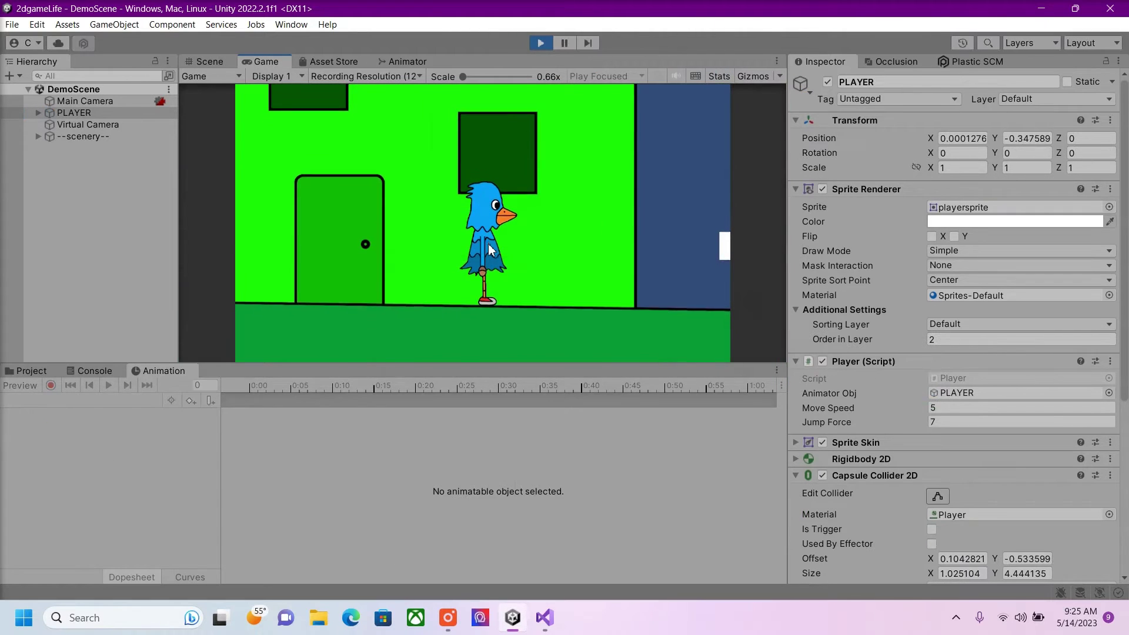
Walk the bird right, then left, jumping while moving left until it lands.
key(Right)
key(Left)
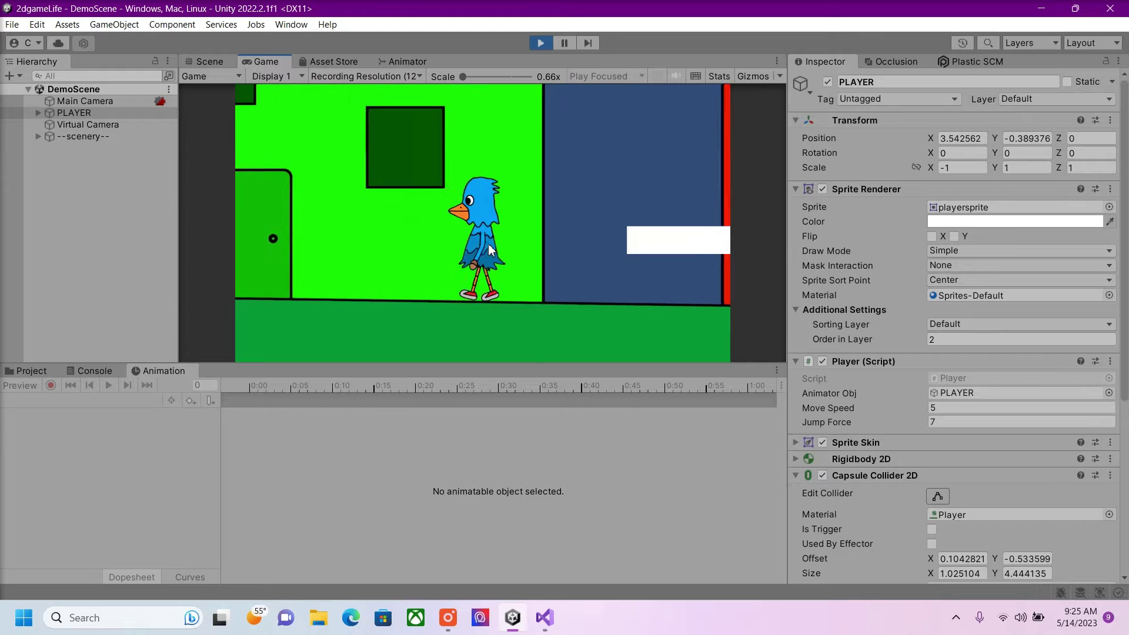
key(space)
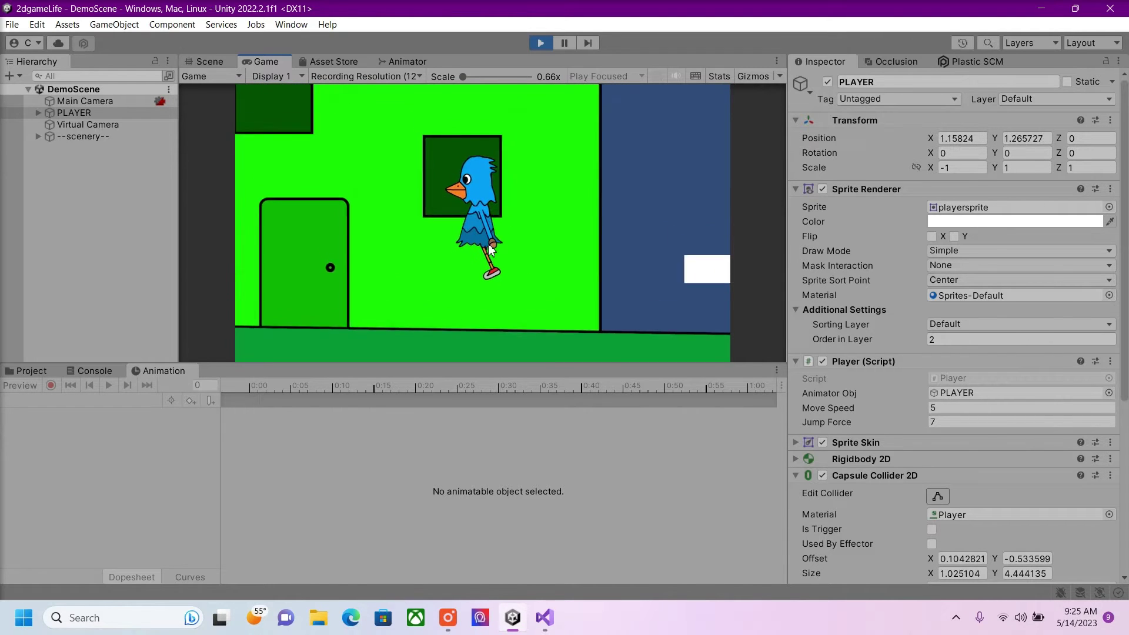
key(Left)
Turn the bird, jump it onto a platform, and stop play mode.
key(Right)
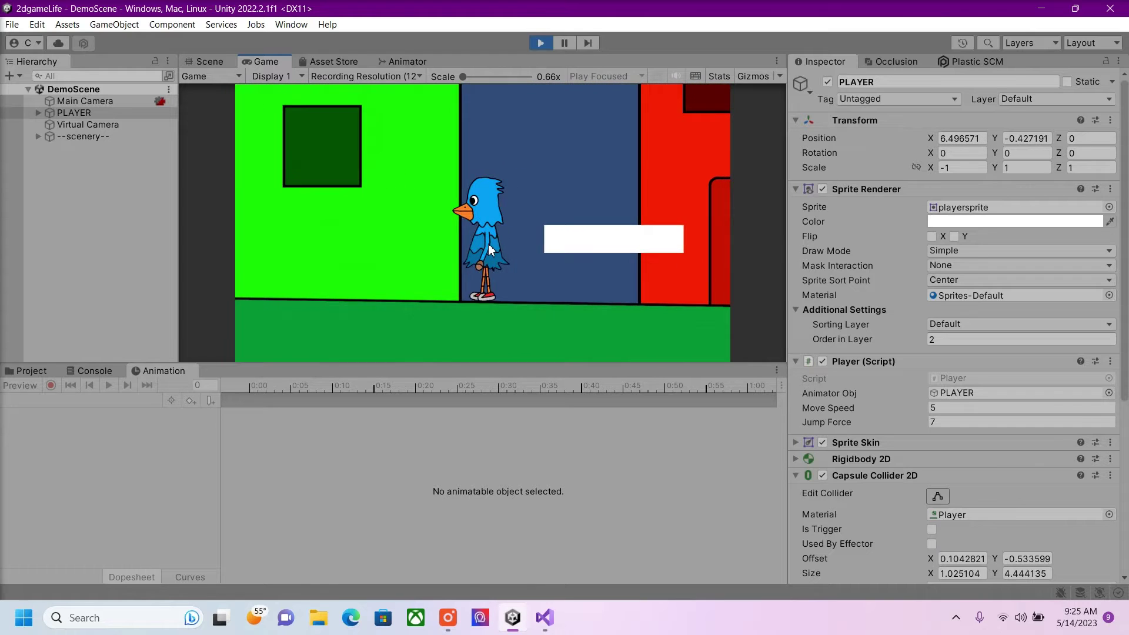
key(Left)
key(space)
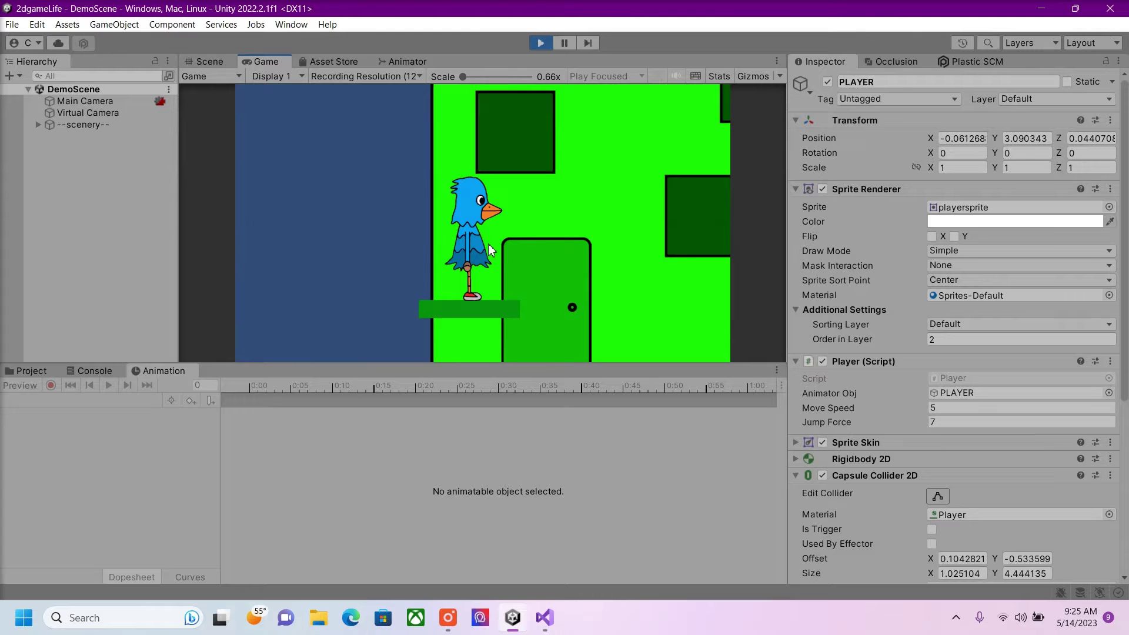
key(Right)
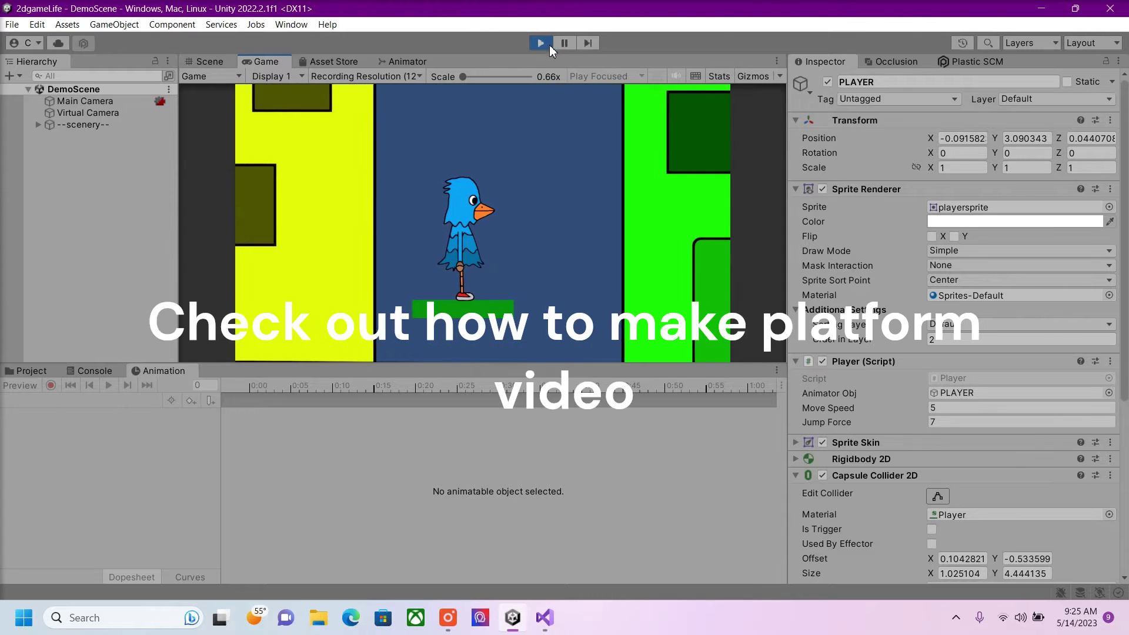
click(546, 41)
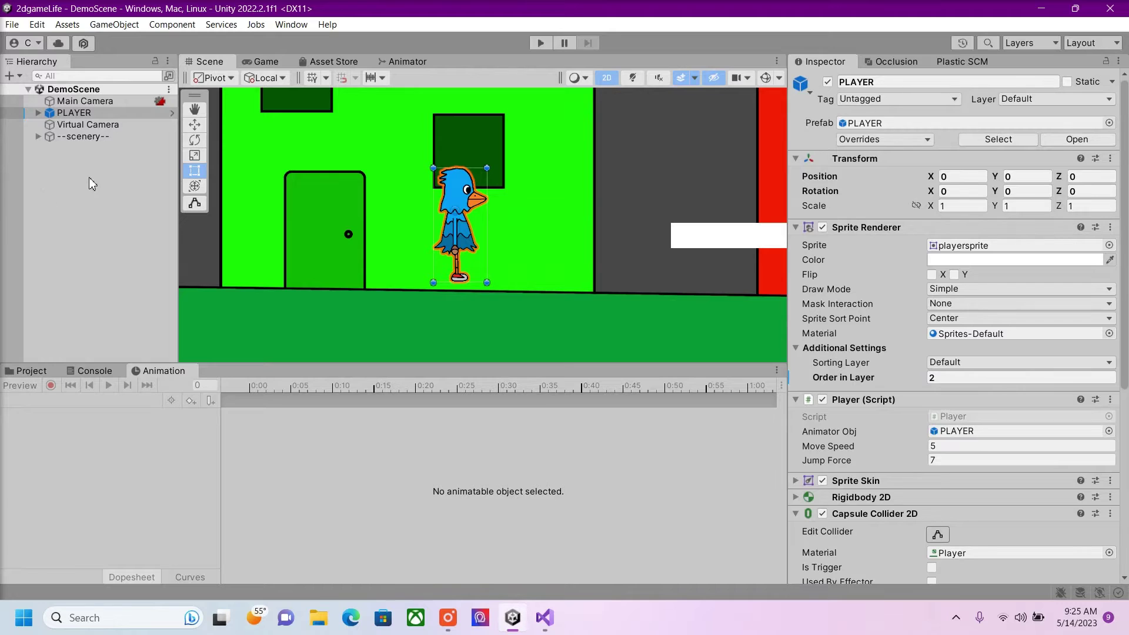
click(107, 115)
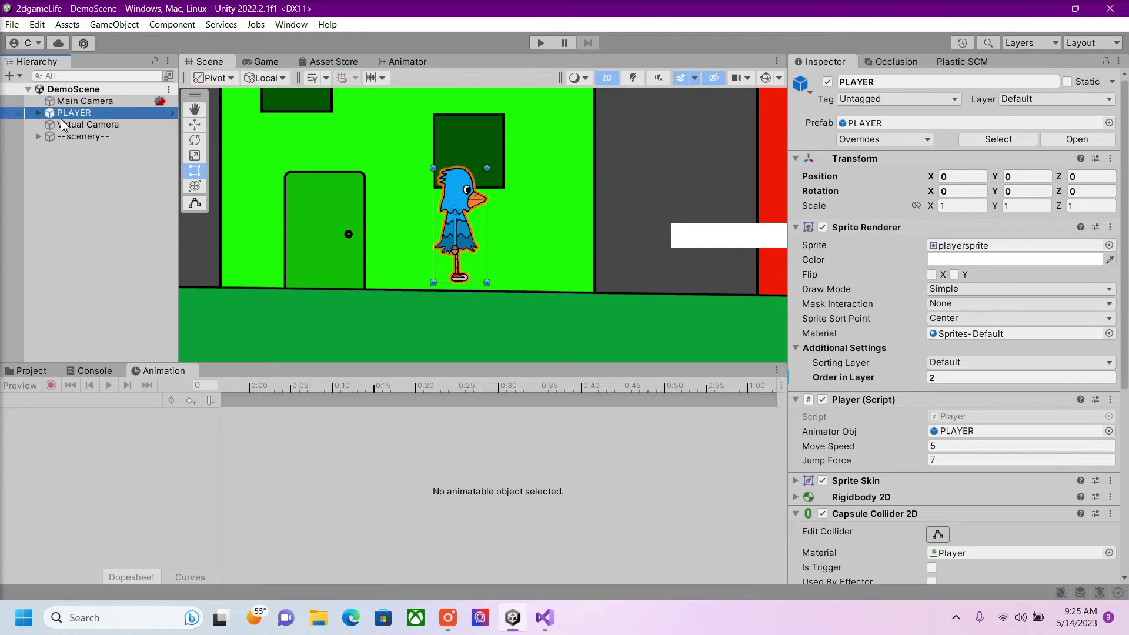
right_click(106, 178)
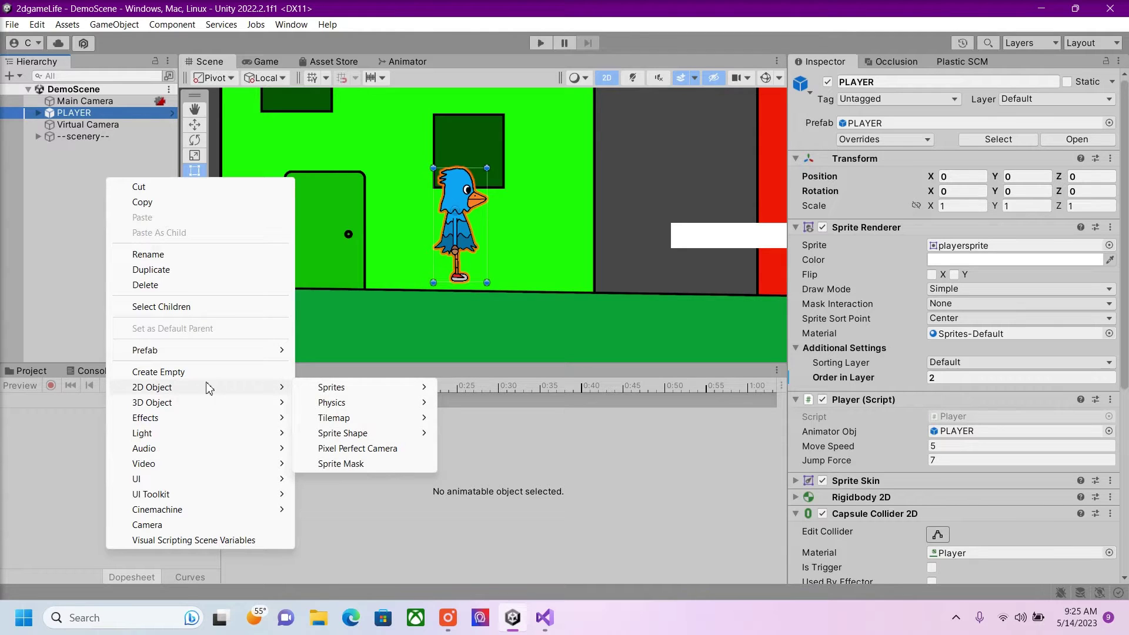
mouse_move(152, 387)
click(896, 514)
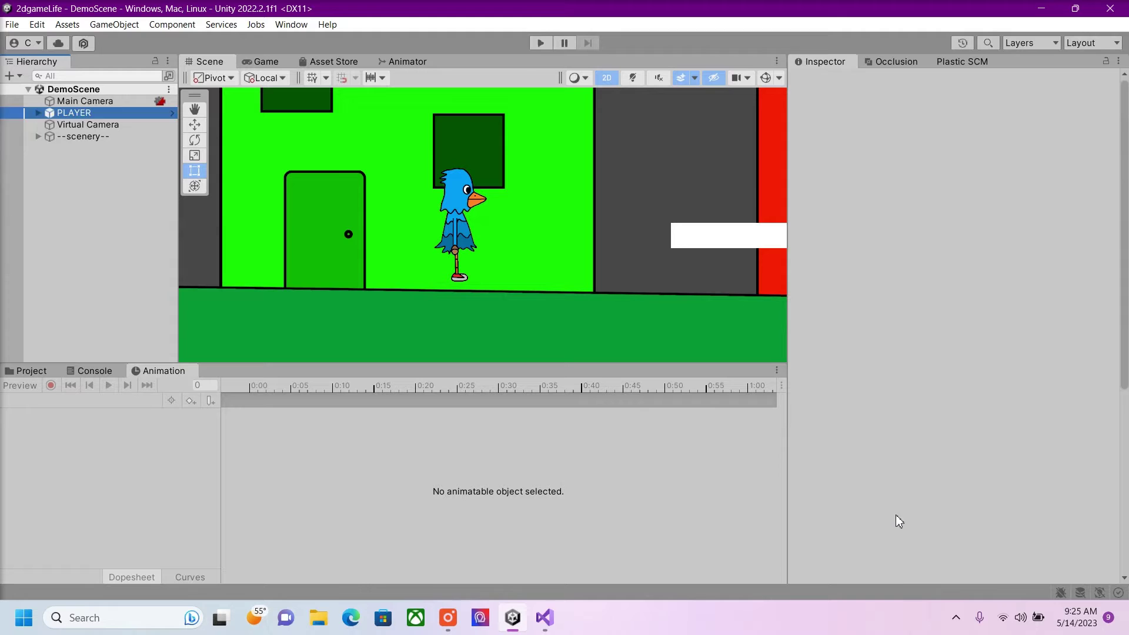
click(74, 113)
scroll(994, 562, down, 2)
scroll(979, 539, down, 1)
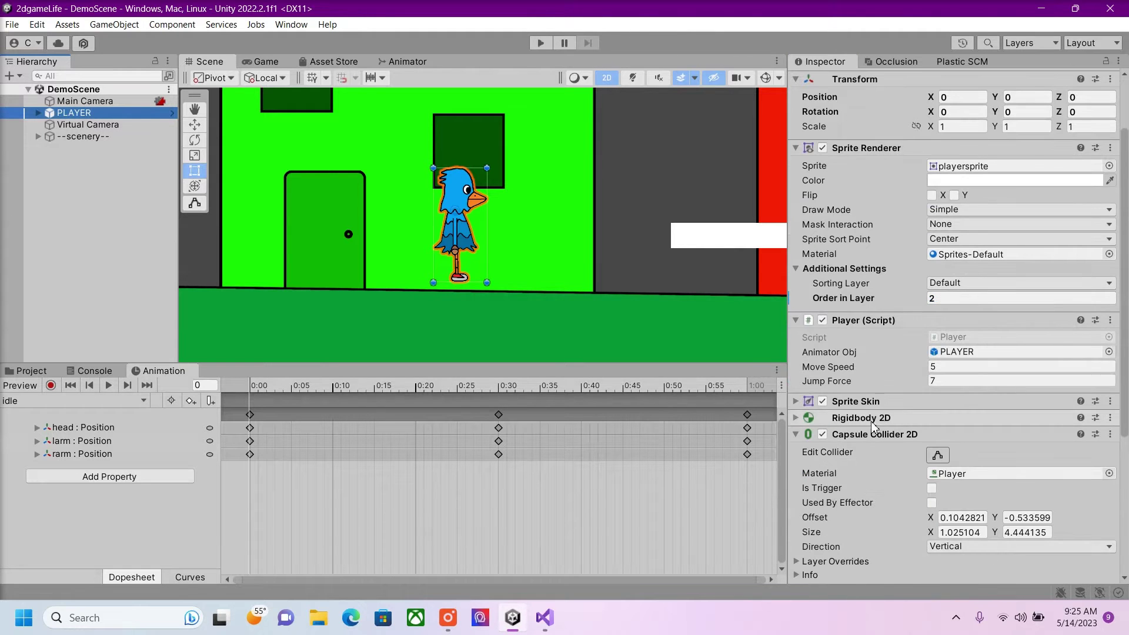
scroll(895, 429, down, 2)
scroll(895, 430, down, 1)
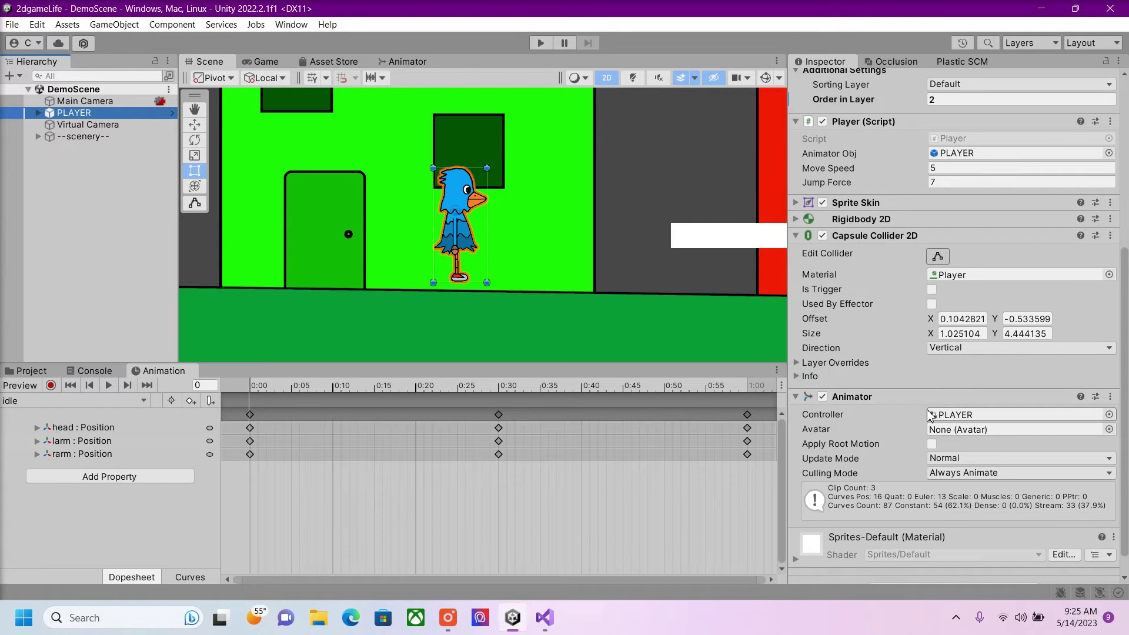
click(84, 136)
click(74, 112)
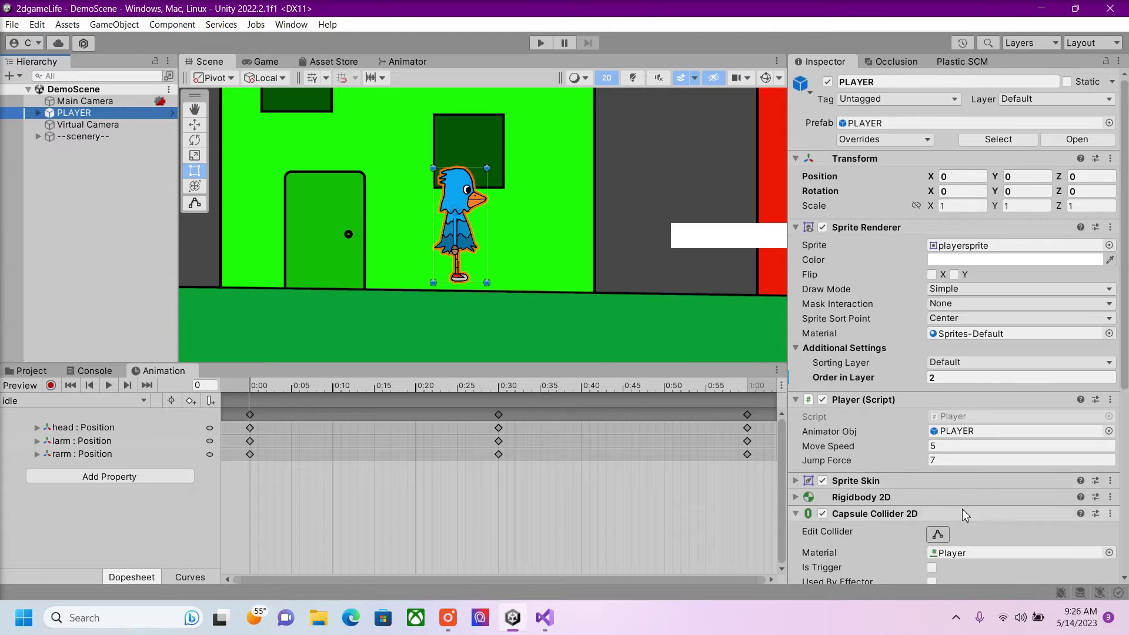
scroll(964, 512, down, 3)
scroll(964, 511, down, 5)
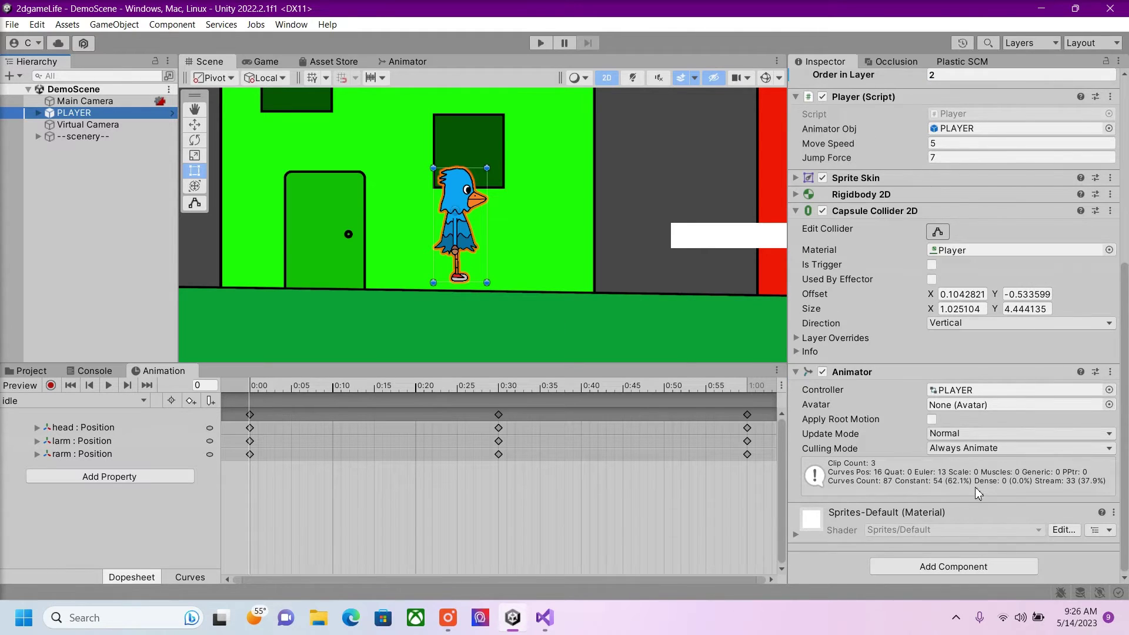
Open PLAYER's Animator graph and inspect the idle, walk and jump states.
double_click(966, 390)
scroll(584, 163, up, 3)
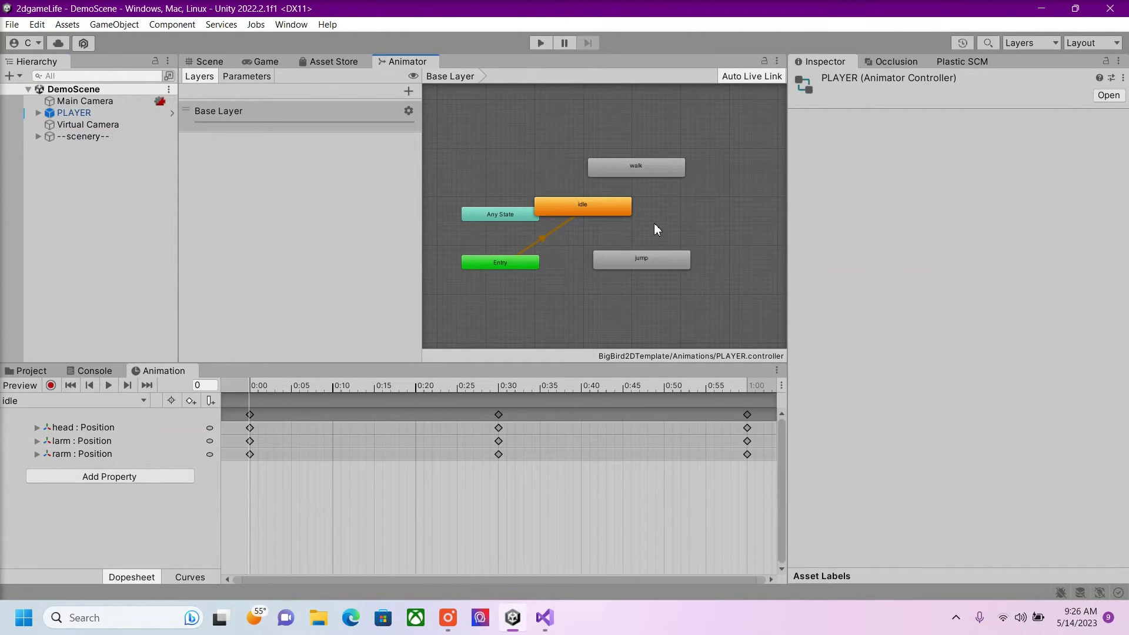
scroll(654, 230, up, 2)
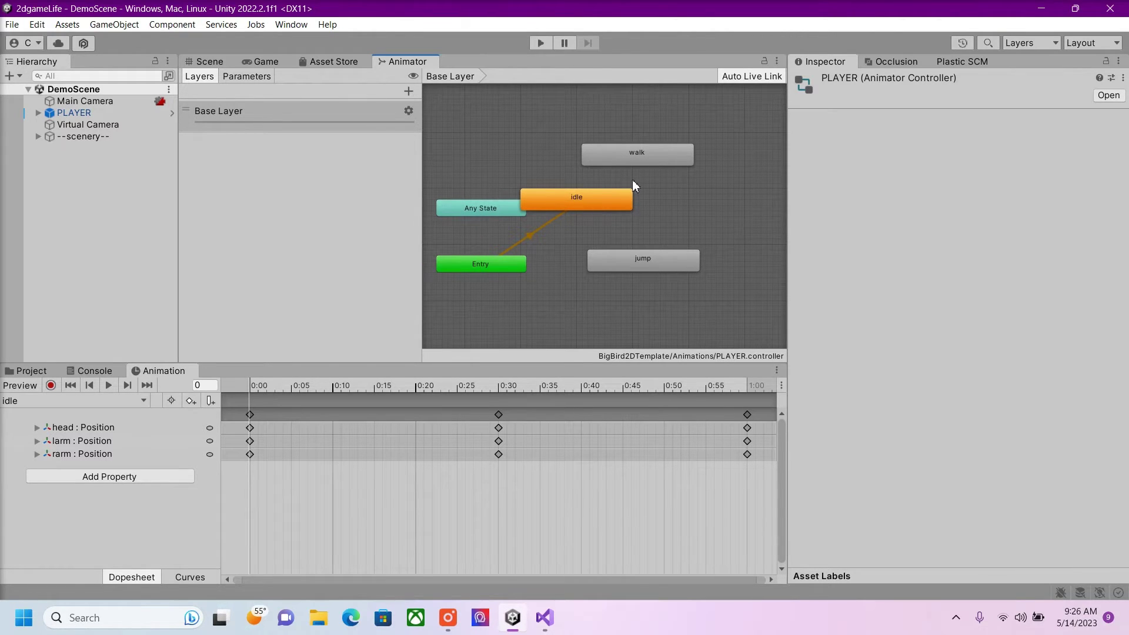
scroll(575, 210, up, 1)
scroll(607, 222, up, 2)
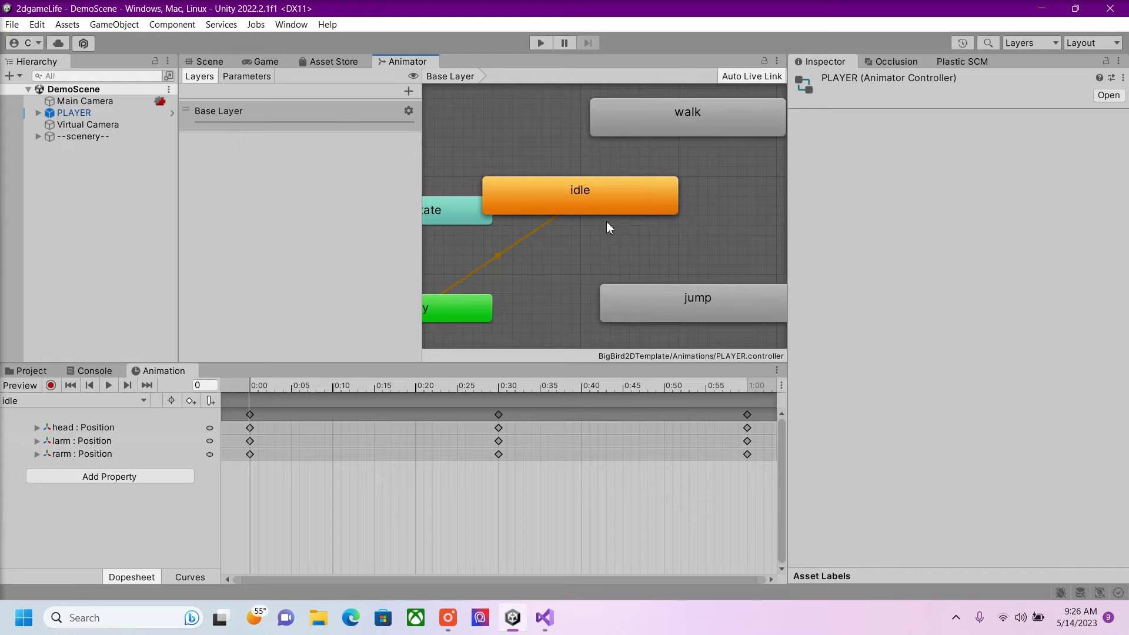
click(578, 204)
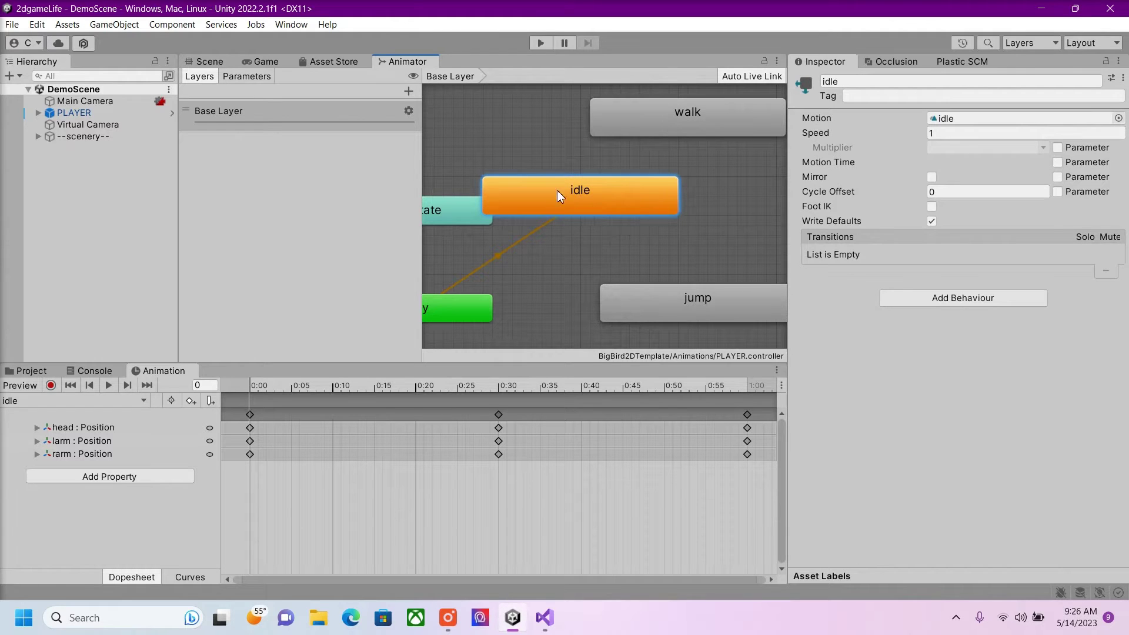
click(668, 115)
middle_drag(710, 216, 615, 221)
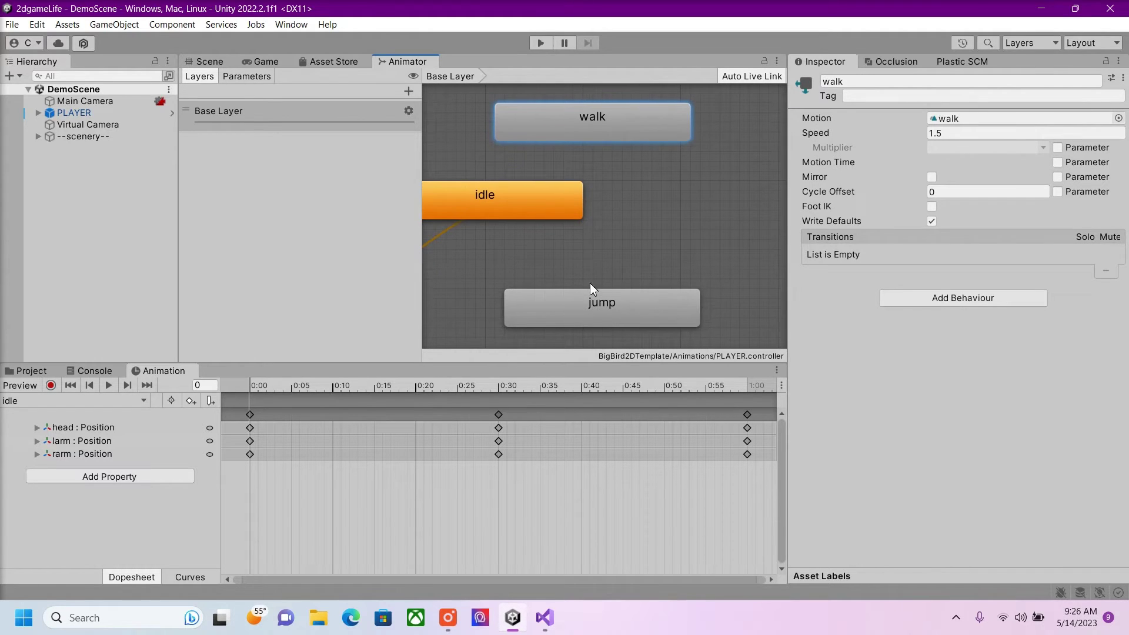
click(597, 301)
click(599, 127)
Review the walk state's settings (Speed 1.5) and return to the Scene view.
click(617, 325)
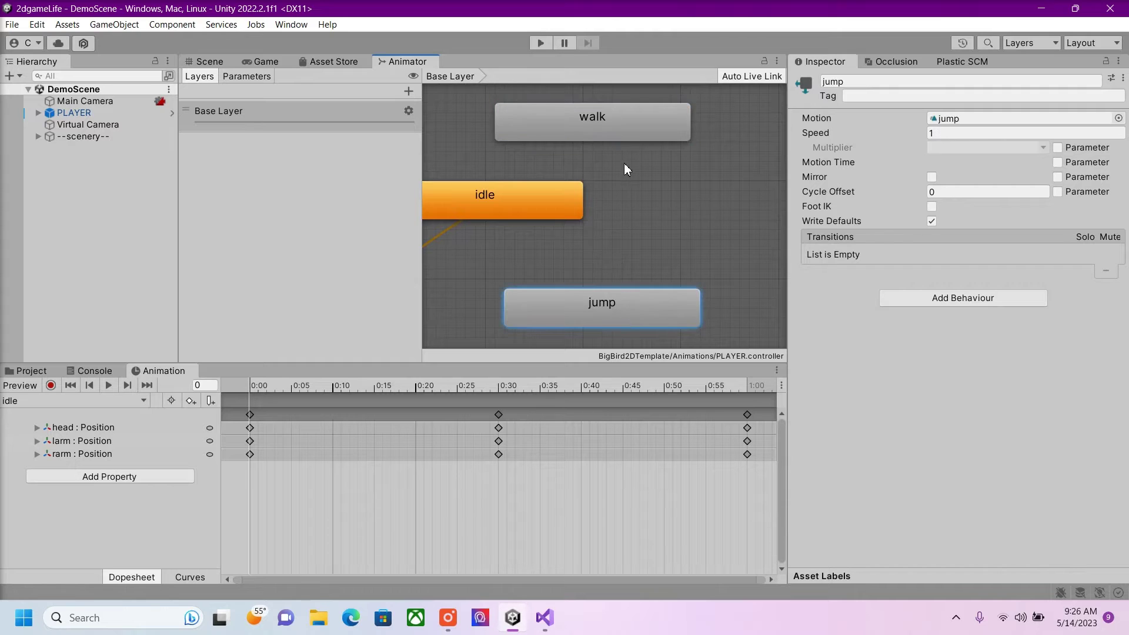
click(559, 131)
click(209, 63)
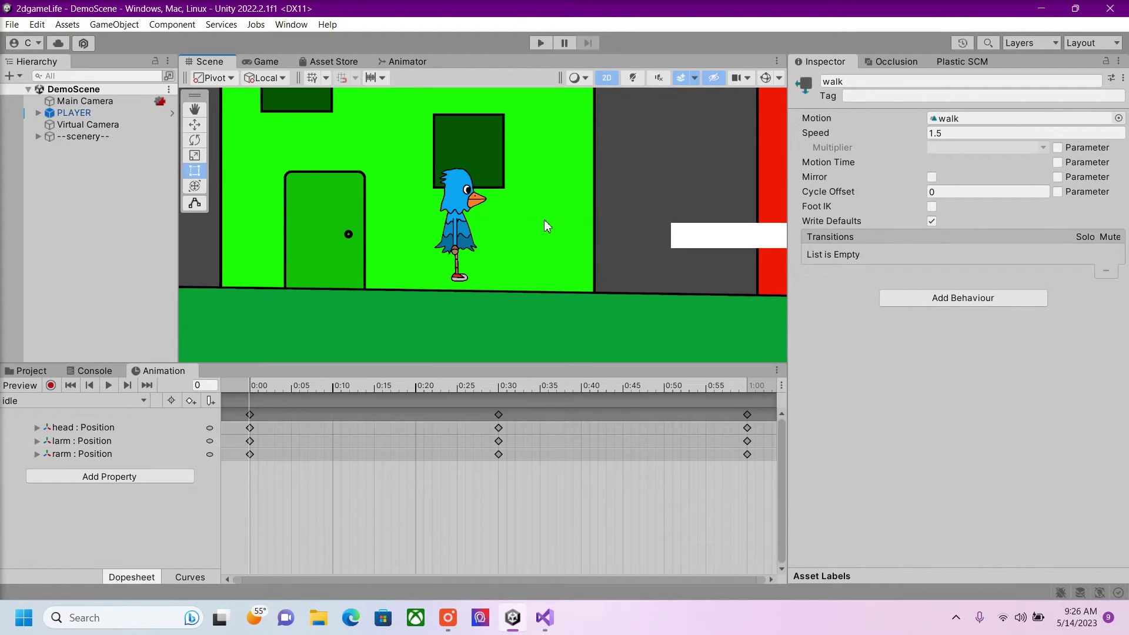
scroll(539, 228, up, 1)
scroll(495, 232, up, 2)
Select PLAYER, then confirm grassGround and platform (4) both carry the Ground tag.
click(74, 112)
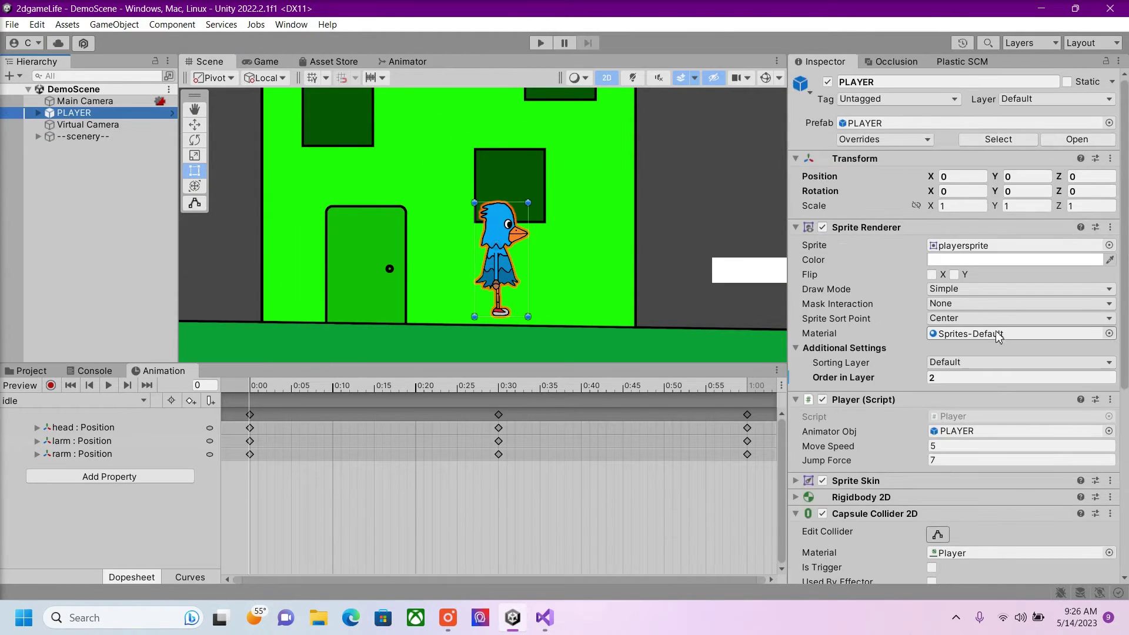
scroll(998, 337, down, 2)
scroll(998, 336, down, 1)
scroll(552, 239, down, 2)
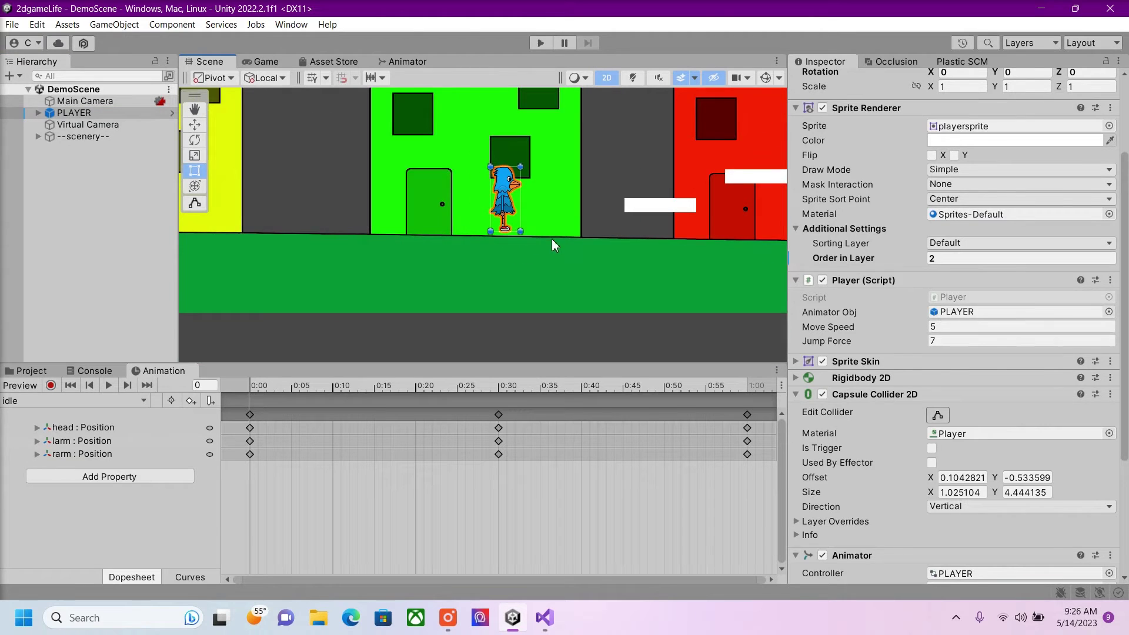
click(551, 239)
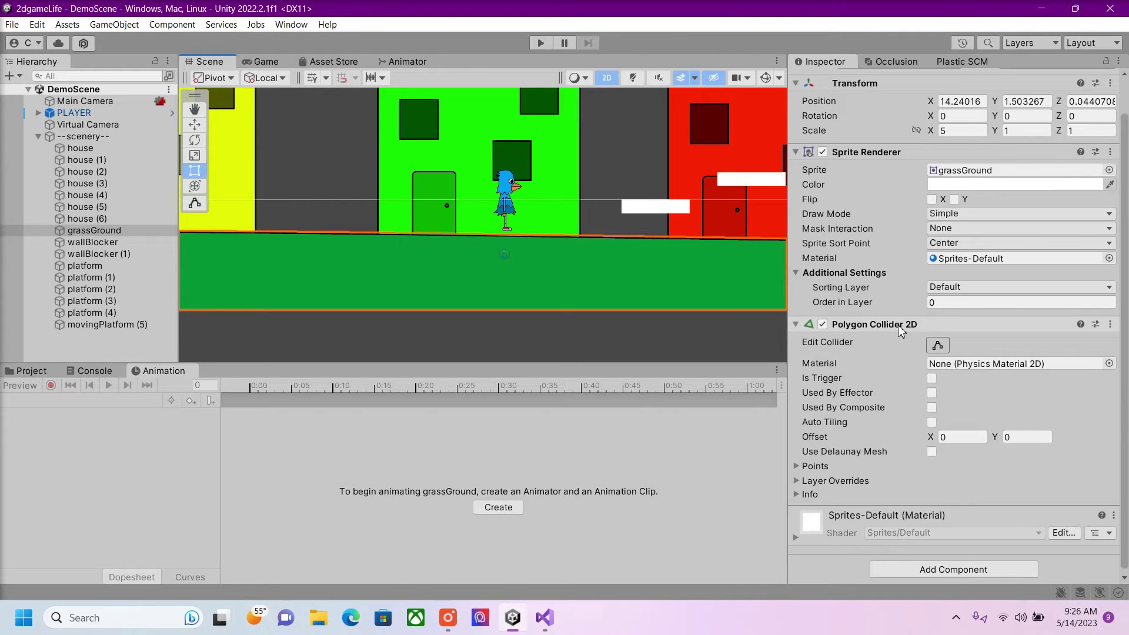
scroll(902, 212, up, 1)
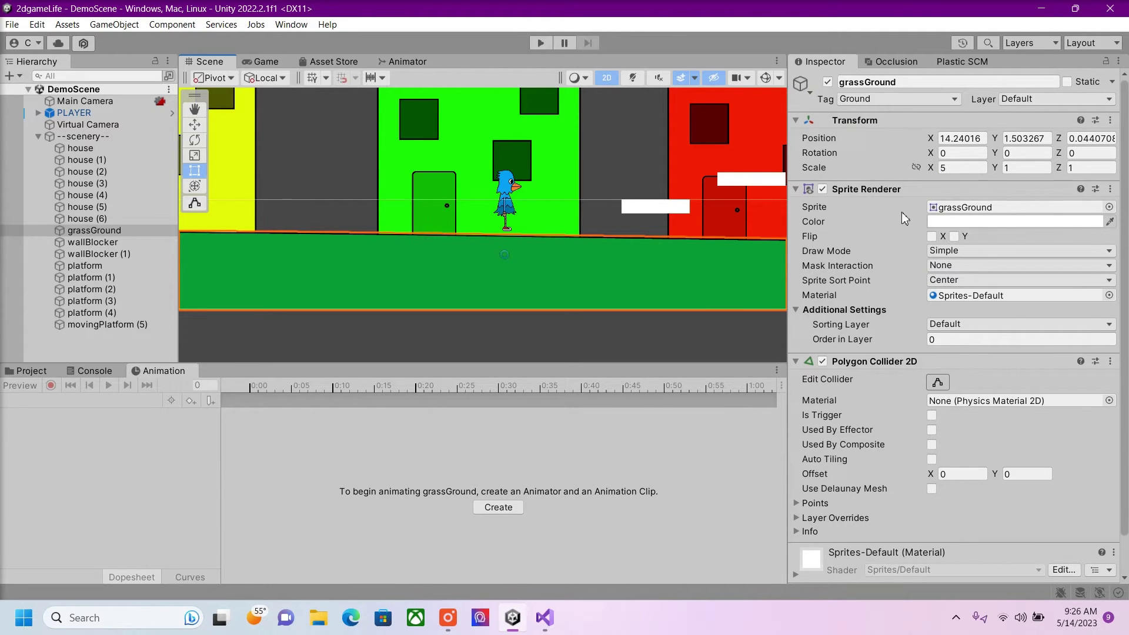
click(899, 99)
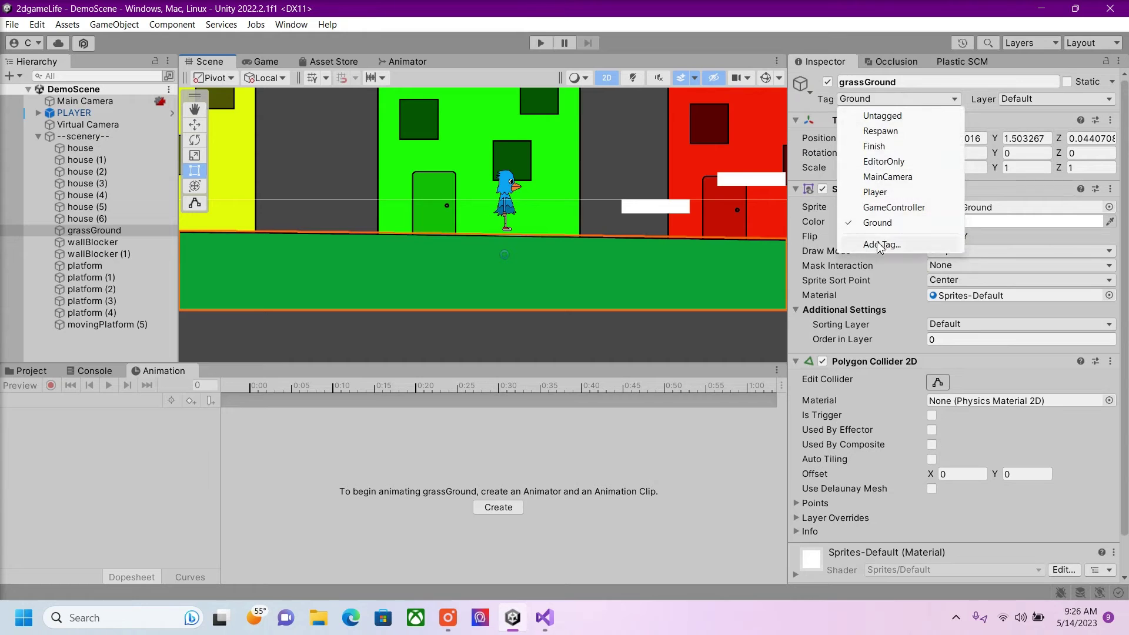
click(910, 223)
click(92, 313)
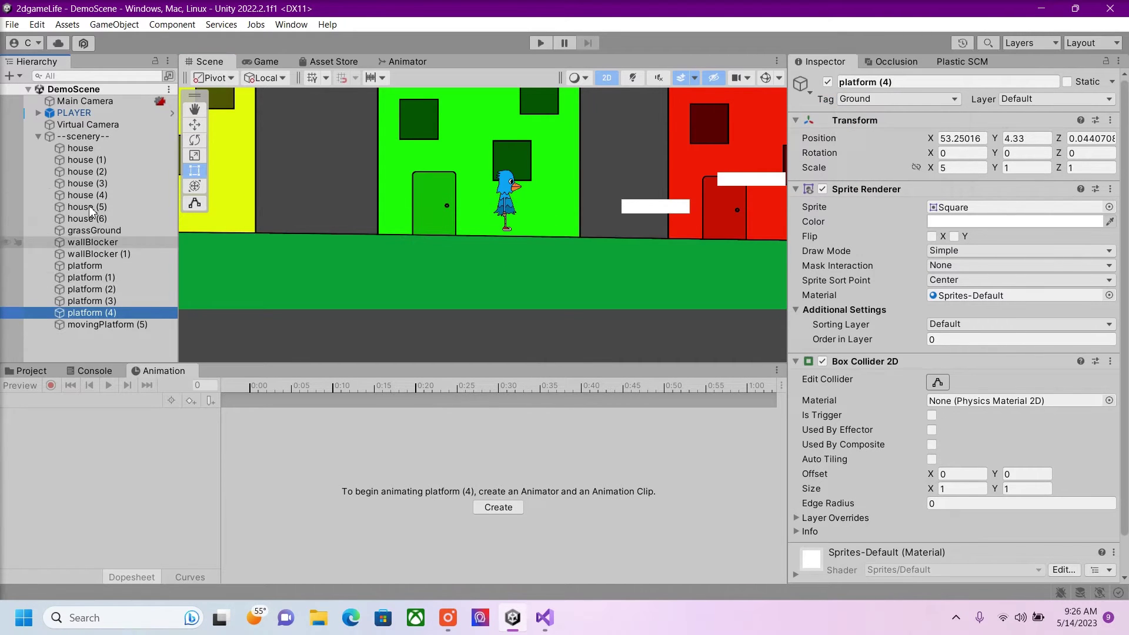
Select PLAYER, expand and collapse Sprite Skin, and view Player (Script) options.
click(93, 115)
scroll(1016, 266, down, 5)
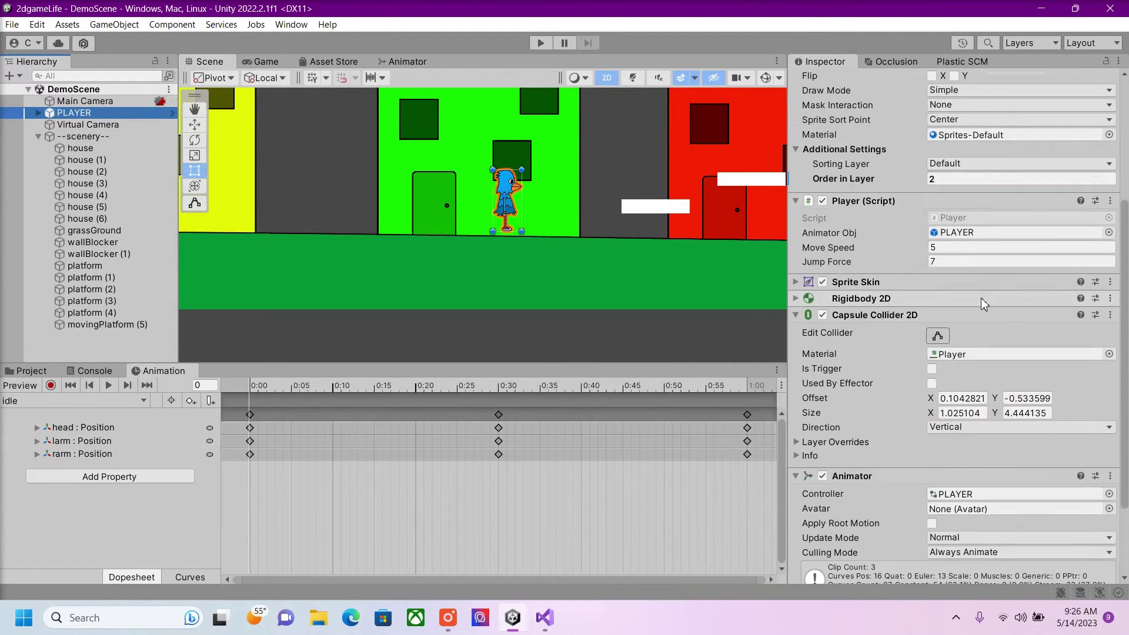
scroll(899, 234, down, 2)
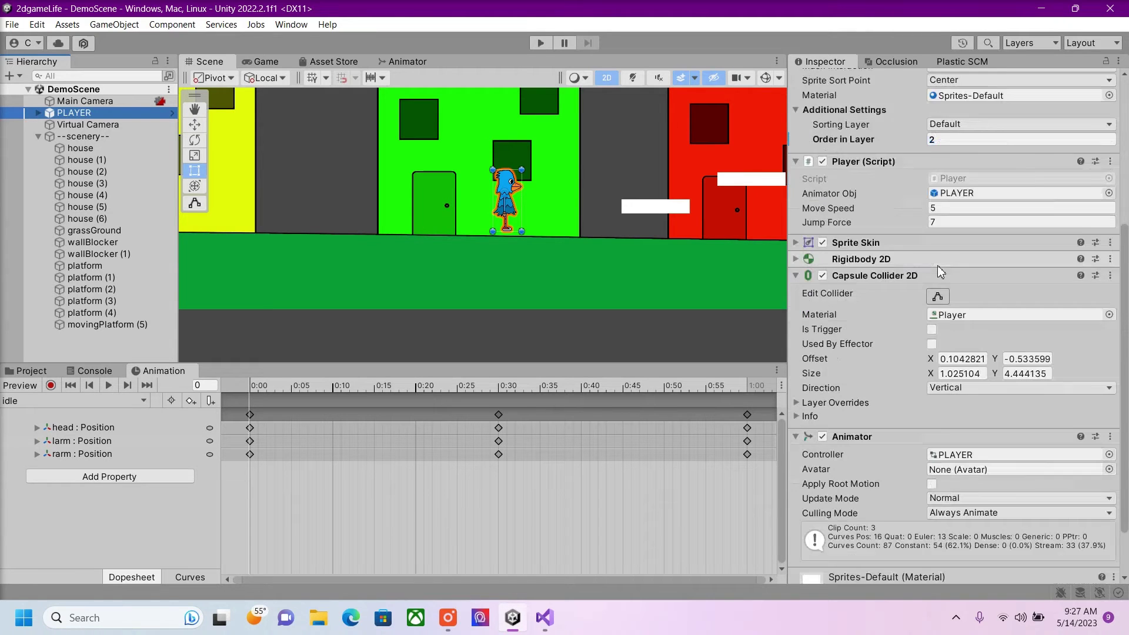
scroll(926, 261, down, 2)
scroll(933, 264, up, 3)
scroll(882, 164, up, 5)
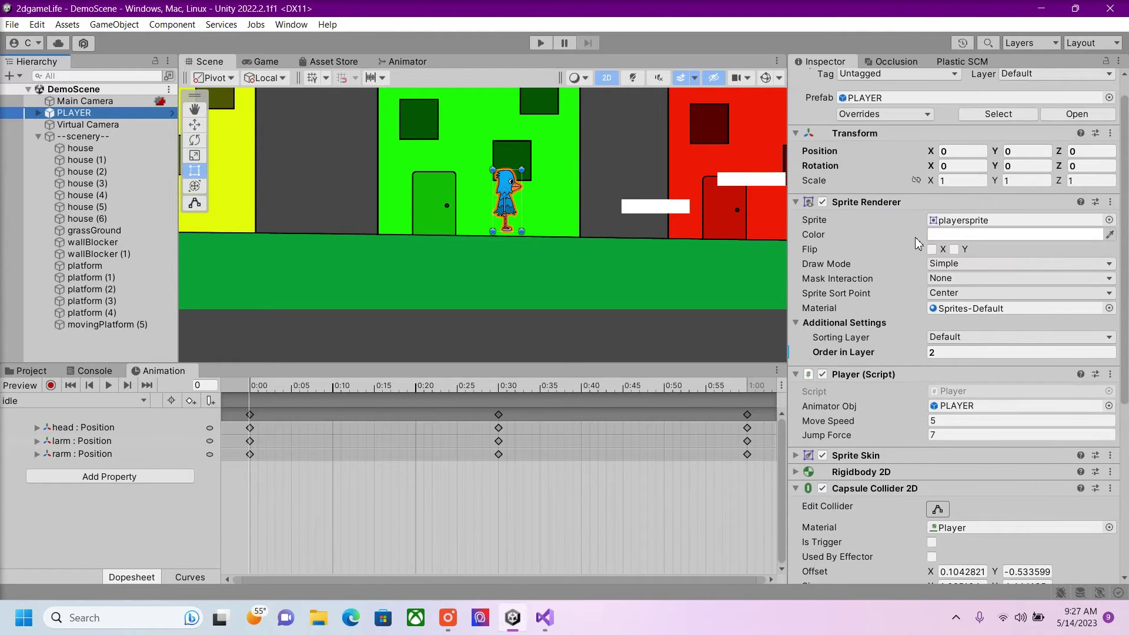
scroll(968, 155, down, 2)
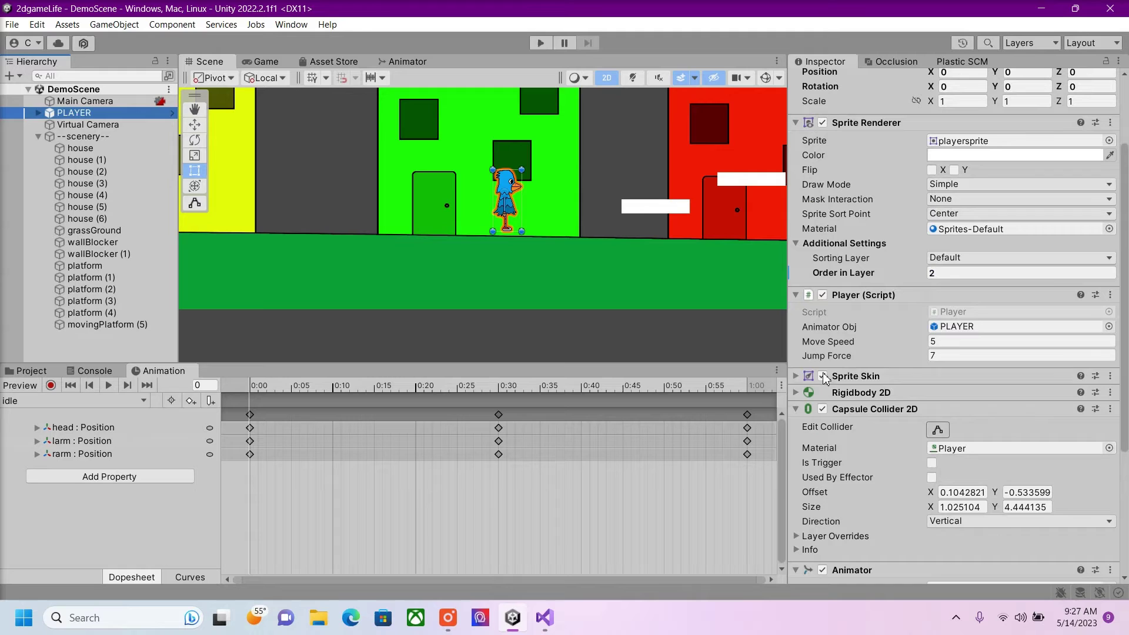
click(797, 377)
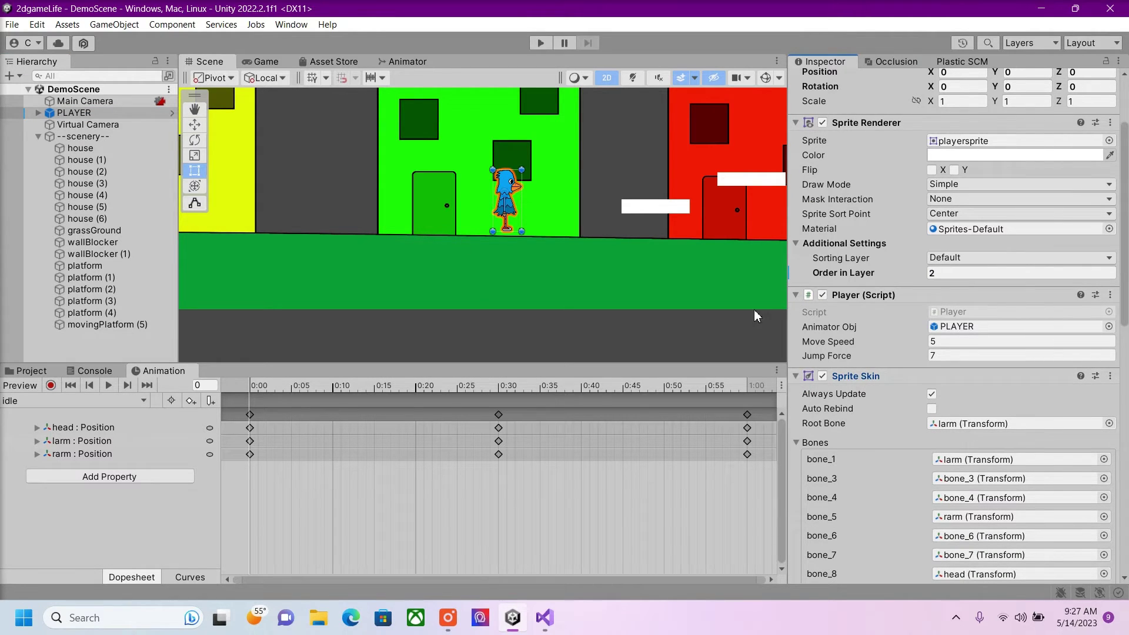
click(796, 377)
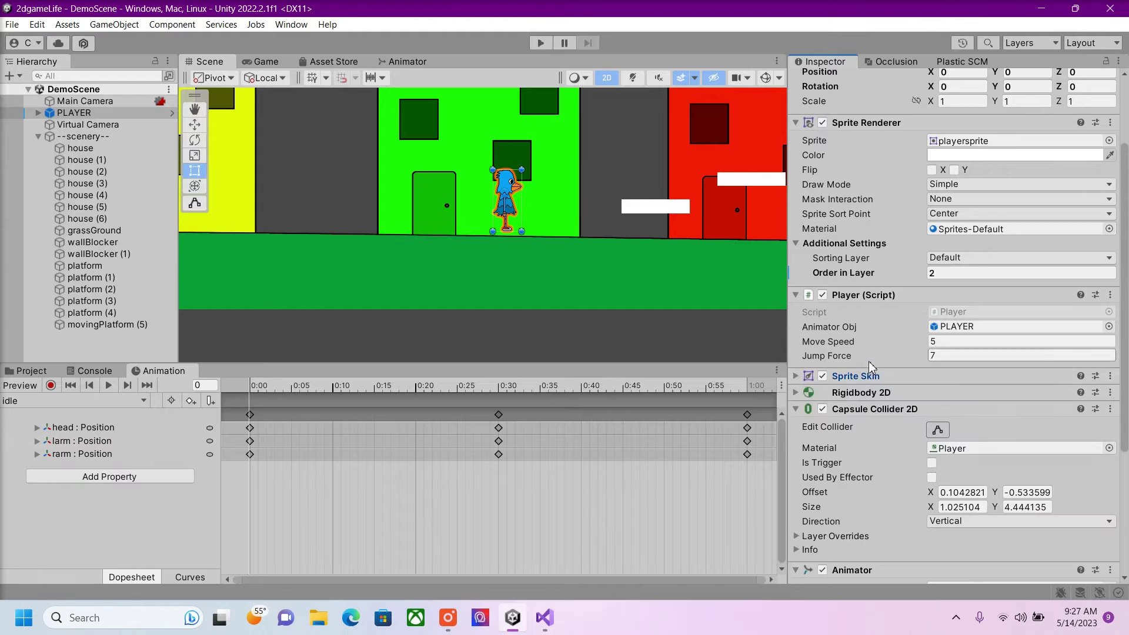
scroll(891, 361, down, 2)
scroll(807, 121, down, 2)
scroll(808, 120, down, 1)
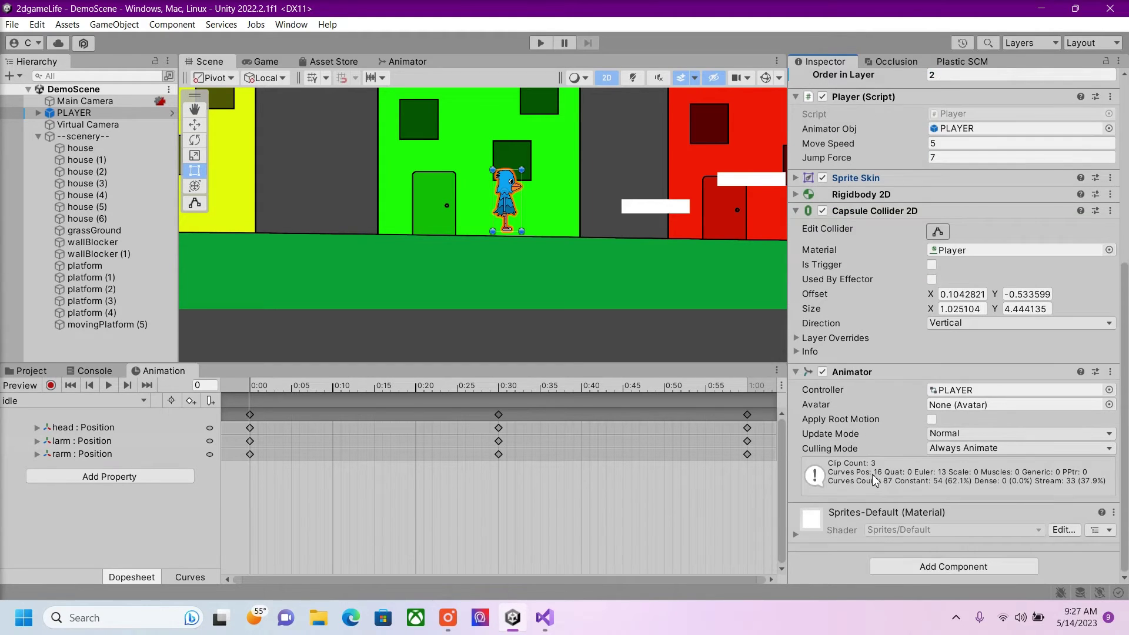
scroll(989, 345, up, 2)
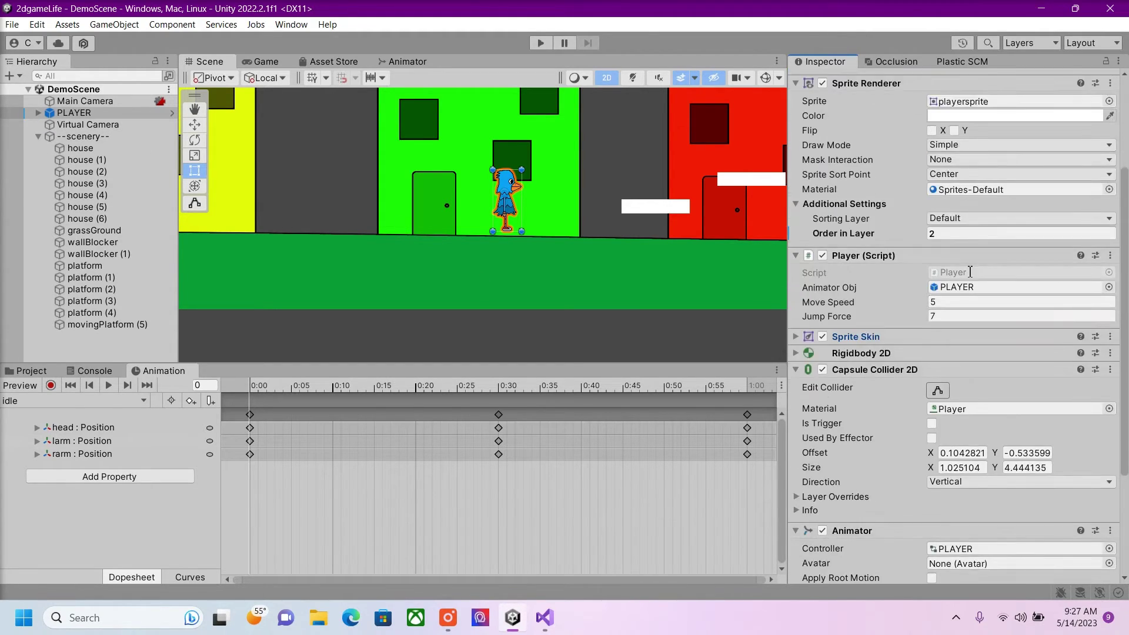
scroll(915, 385, up, 5)
right_click(875, 400)
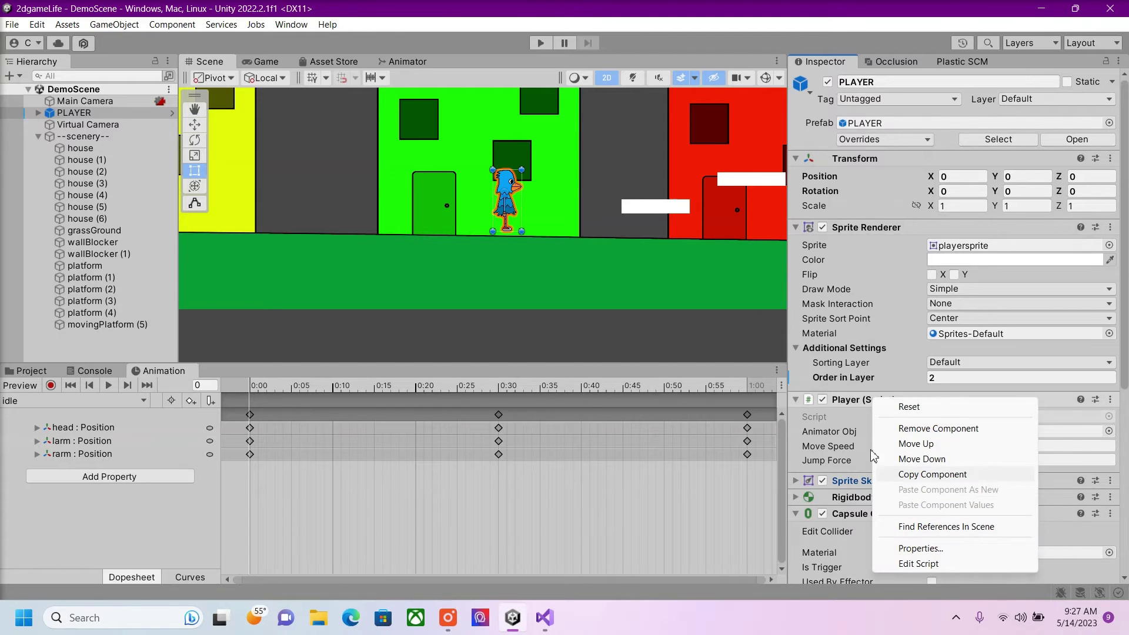
Browse the Animations folder, then open Player.cs in Visual Studio.
click(26, 371)
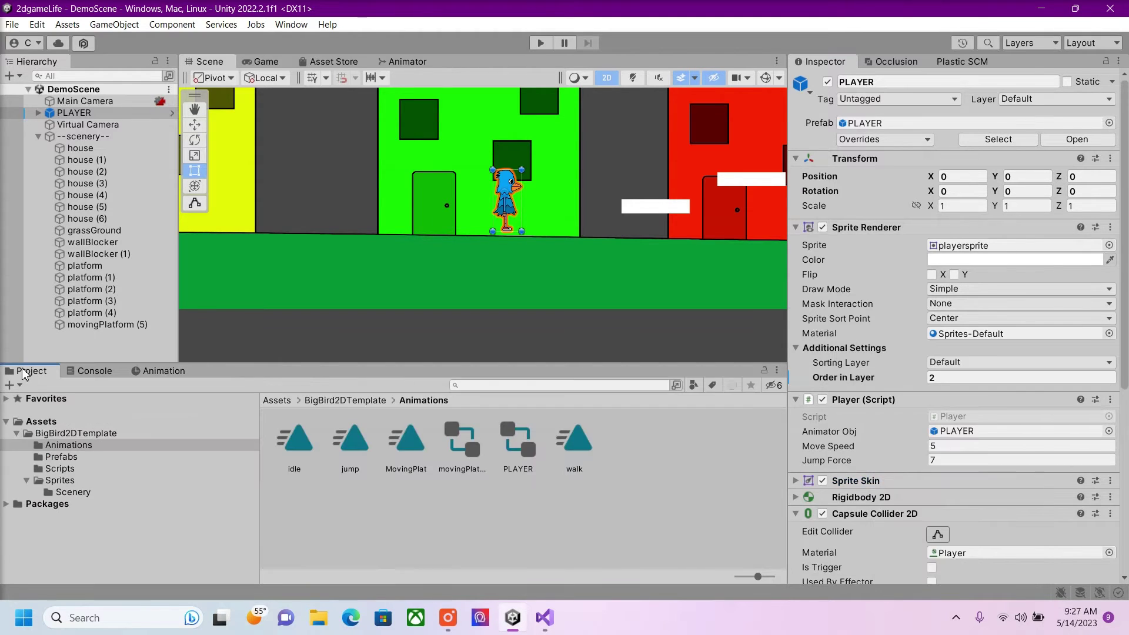
right_click(506, 463)
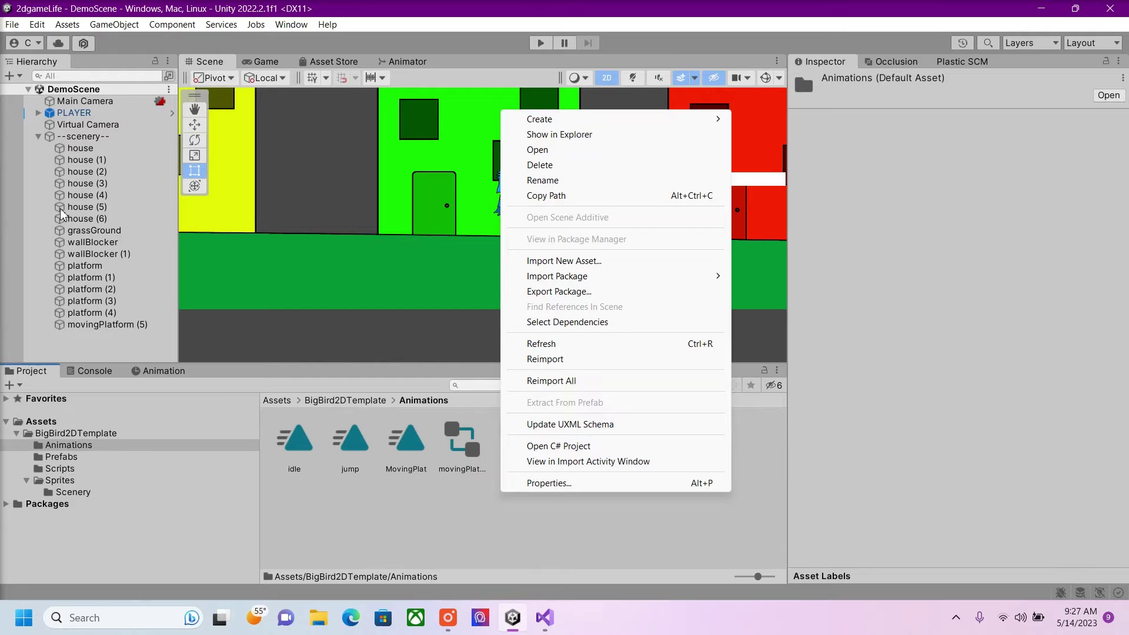
click(90, 114)
scroll(891, 309, down, 6)
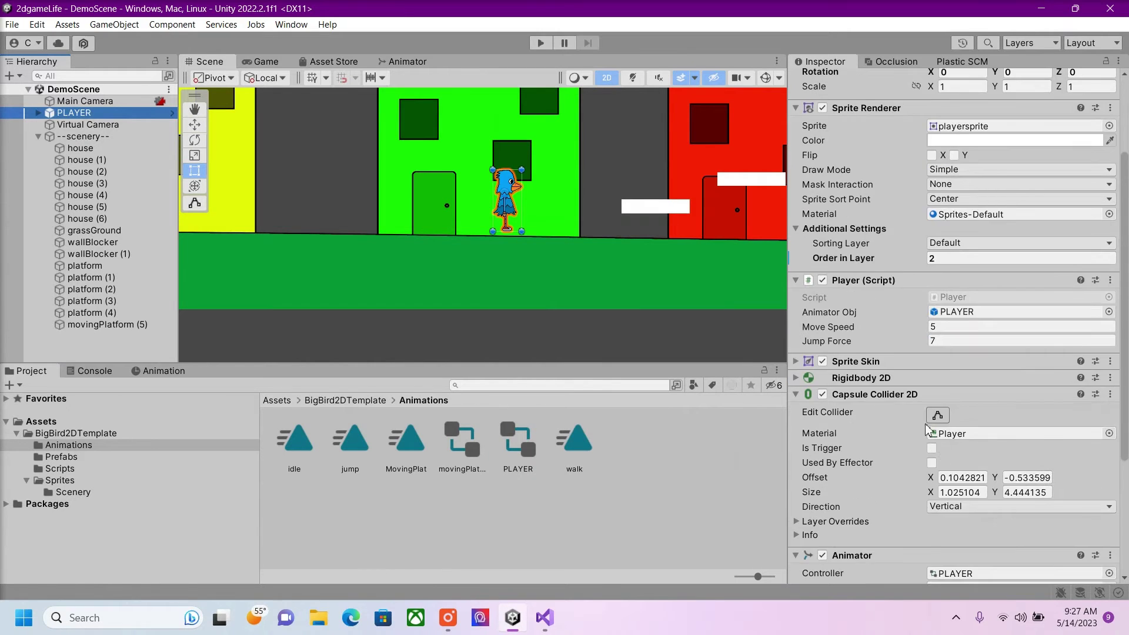
right_click(893, 242)
click(939, 408)
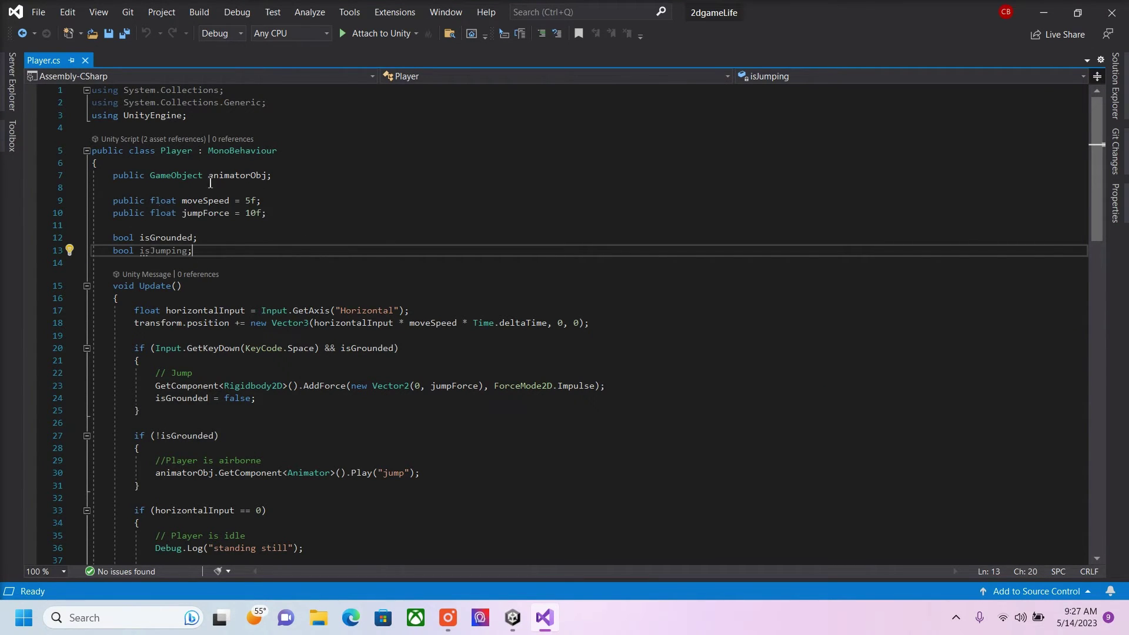
Read through Player.cs's animatorObj and moveSpeed 5f fields and its movement code.
click(281, 175)
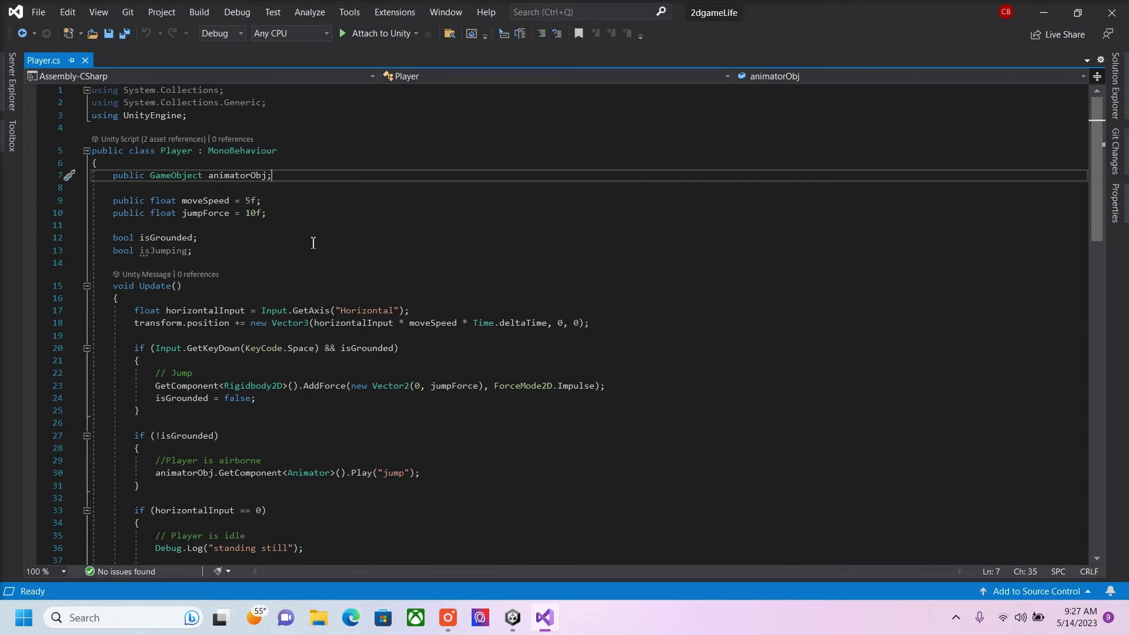
scroll(190, 176, down, 1)
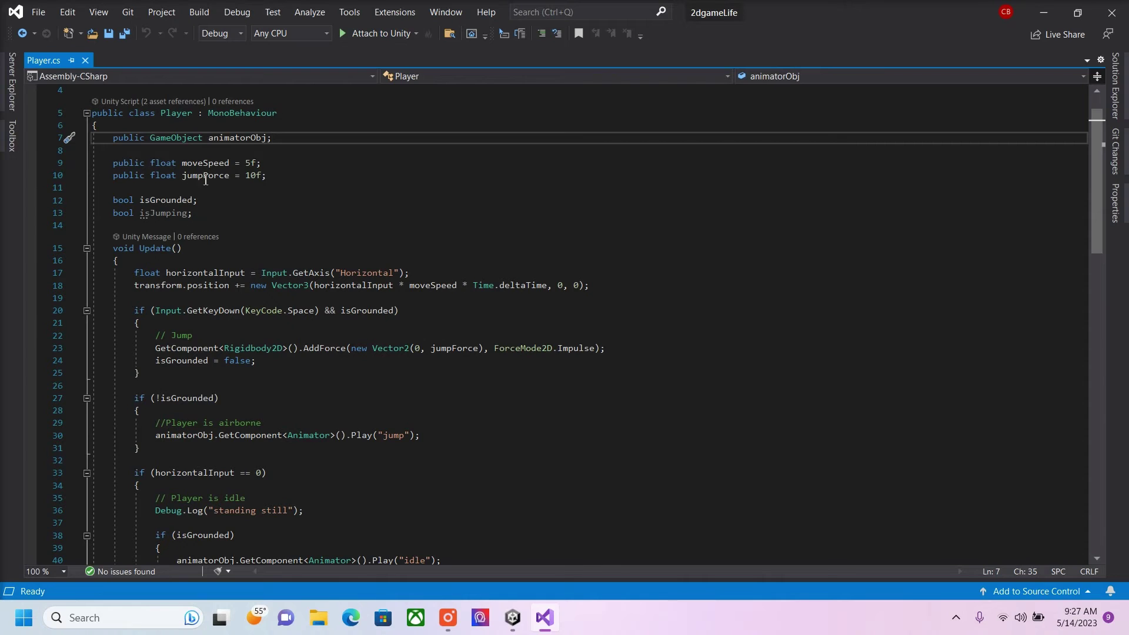
drag(246, 165, 271, 172)
click(248, 188)
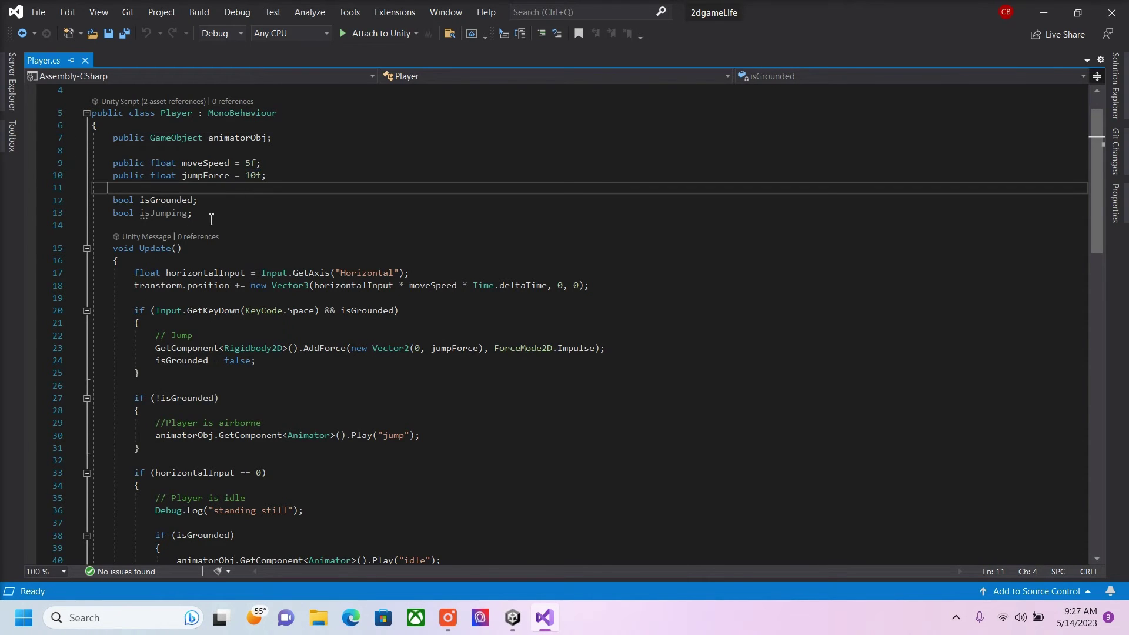
scroll(187, 212, down, 1)
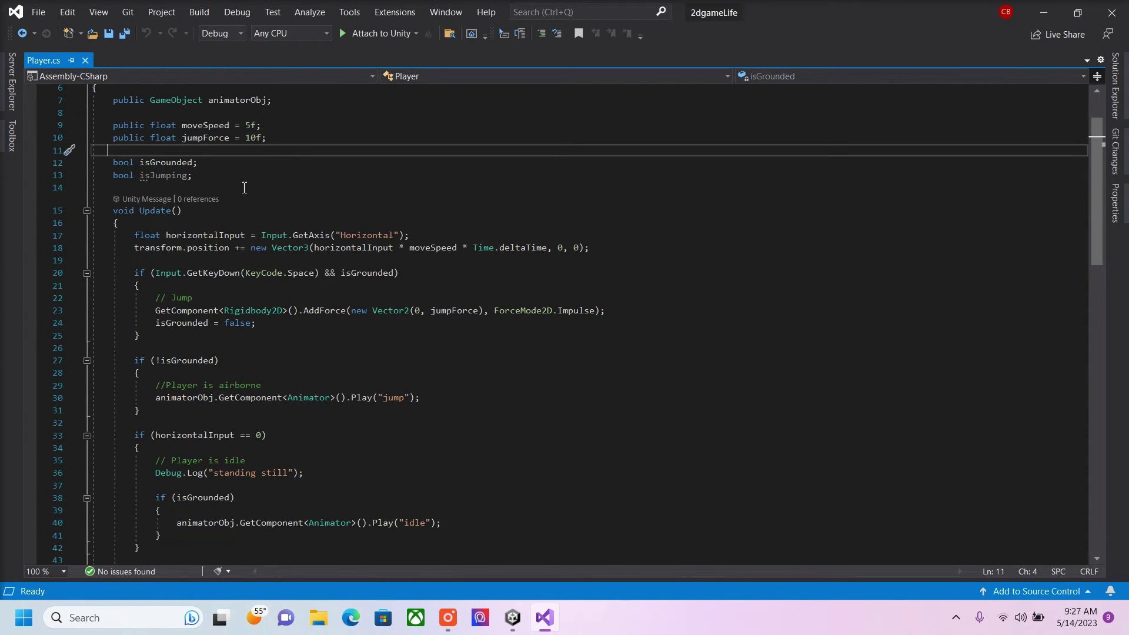
scroll(168, 256, down, 1)
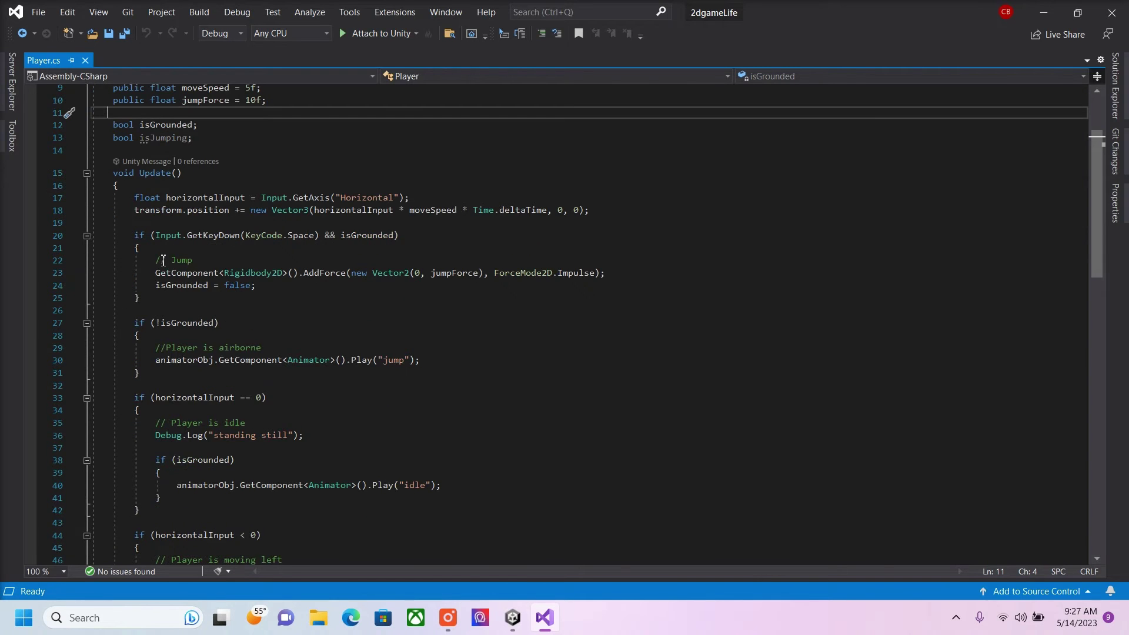
scroll(181, 256, down, 1)
drag(135, 164, 432, 173)
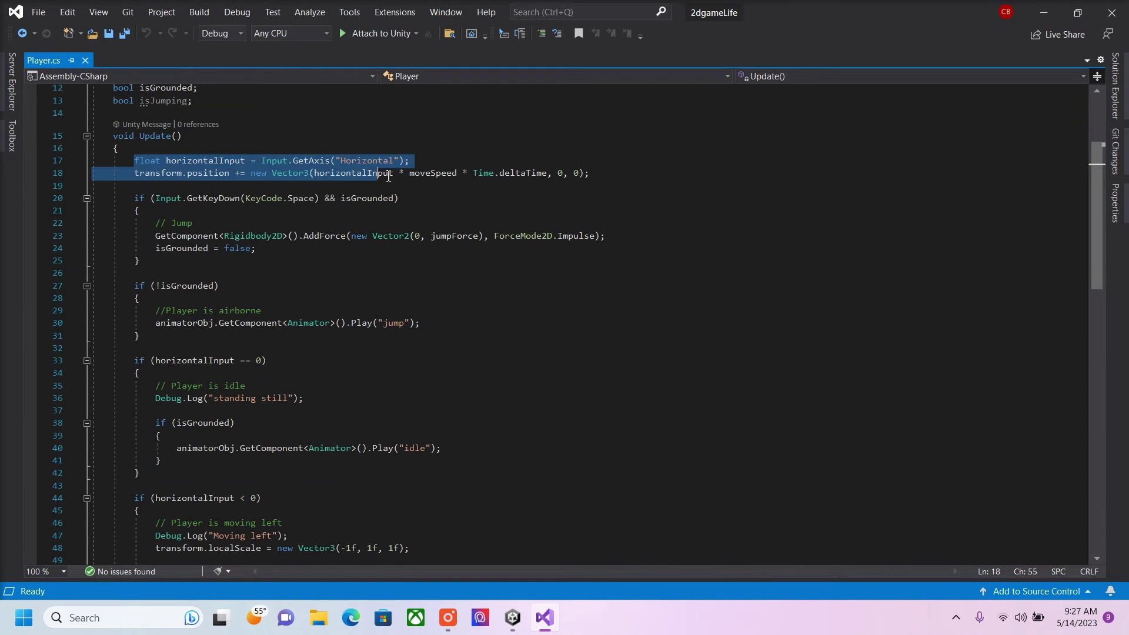
scroll(157, 160, down, 1)
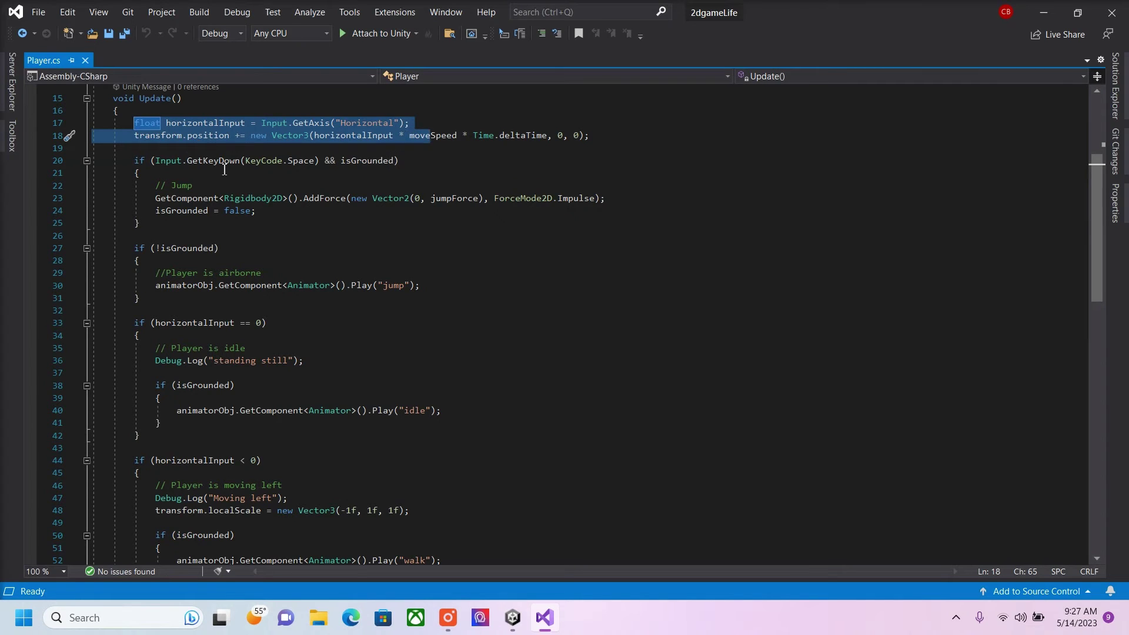
click(352, 173)
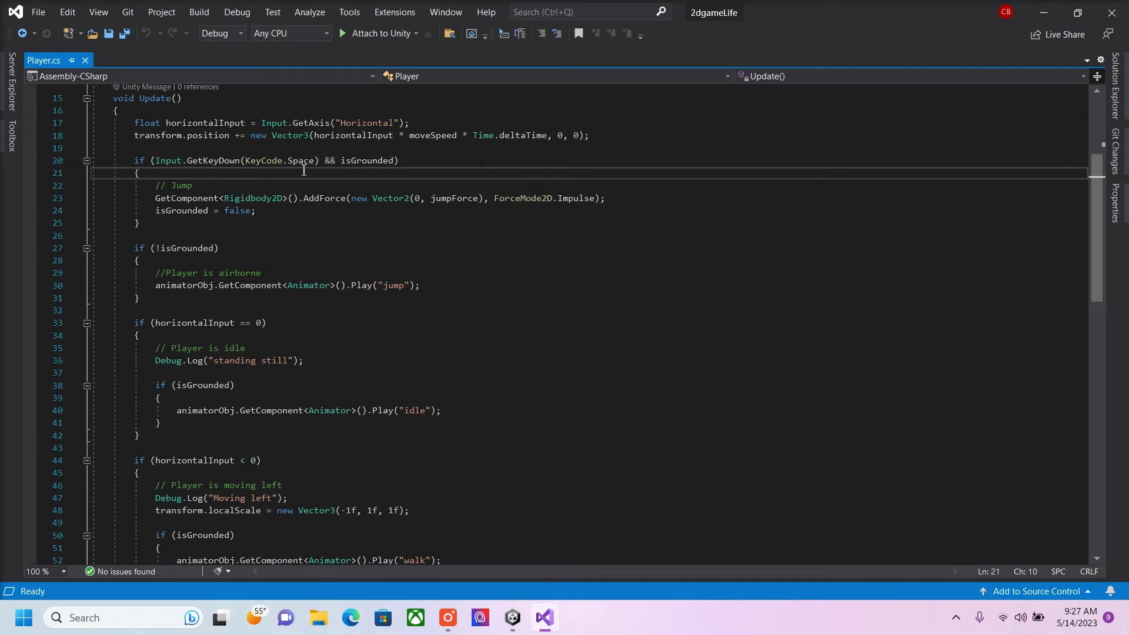
scroll(318, 179, down, 1)
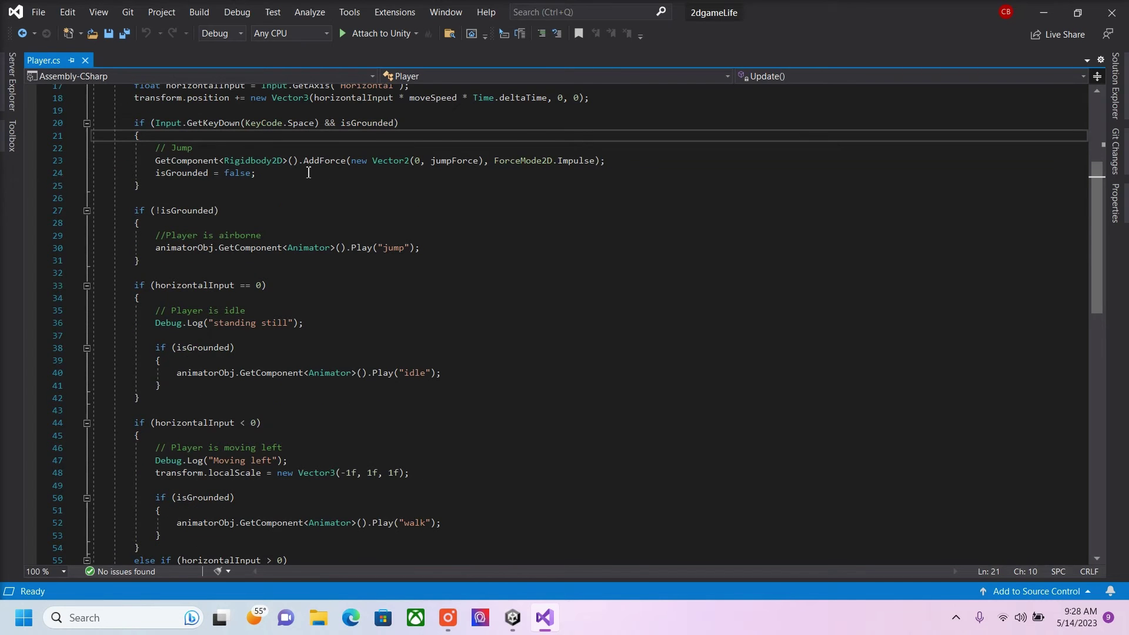
scroll(272, 180, down, 1)
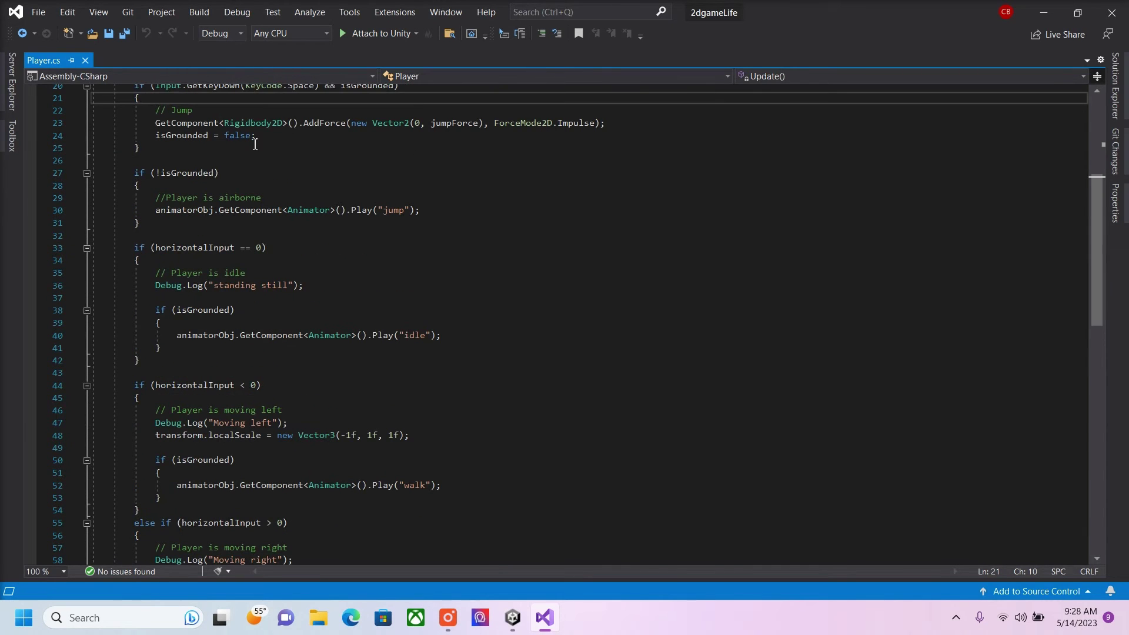
scroll(200, 222, down, 1)
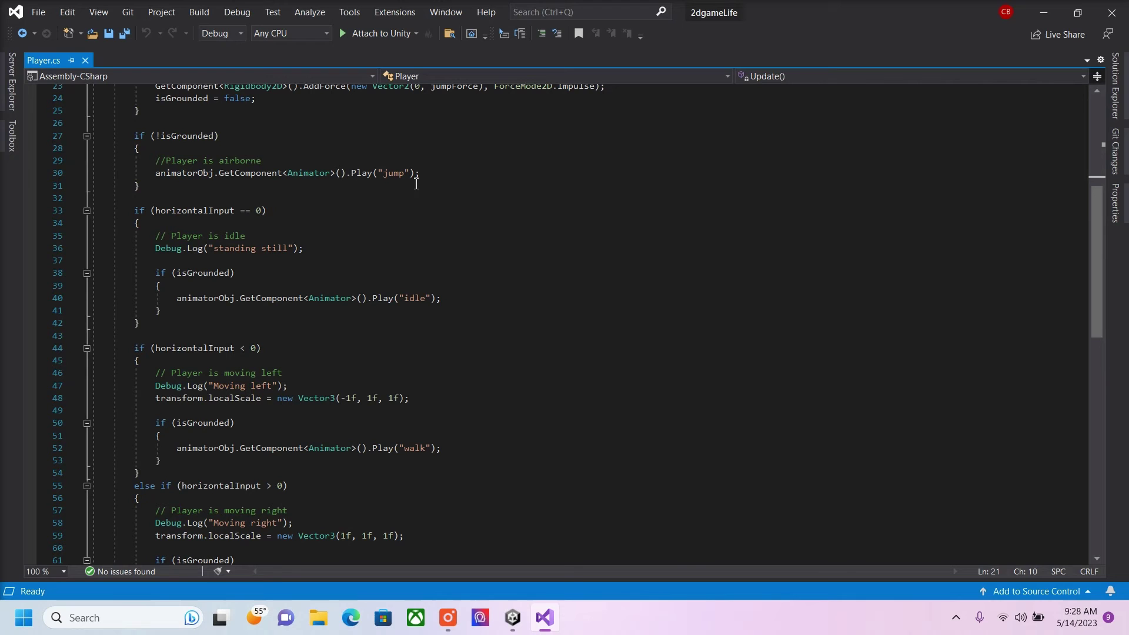
mouse_move(395, 210)
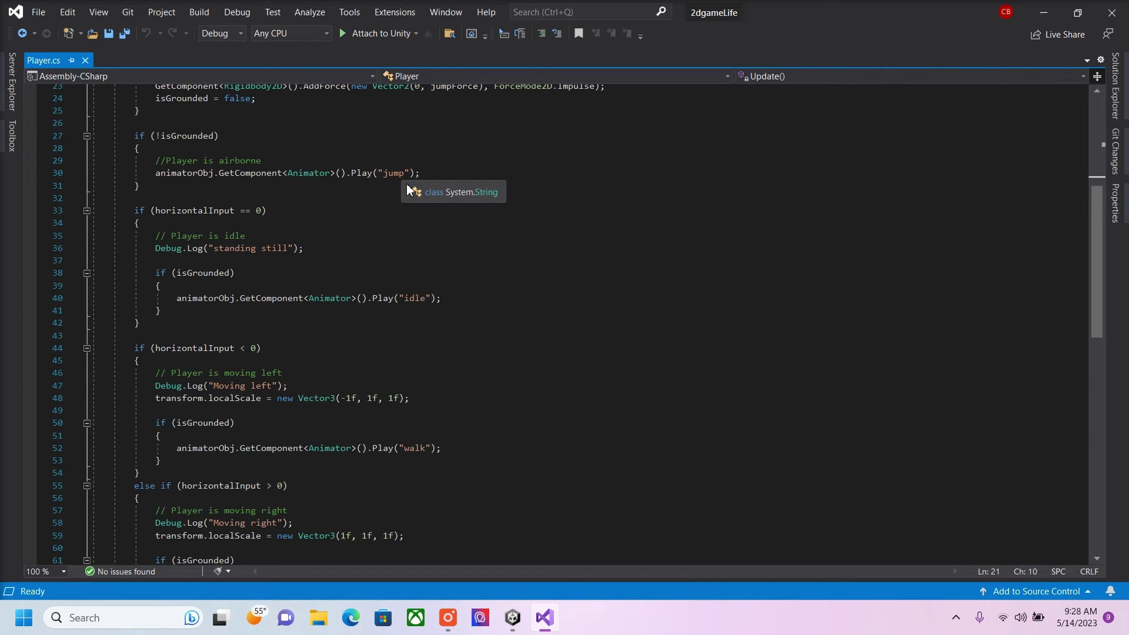
scroll(325, 235, down, 1)
scroll(325, 235, down, 1)
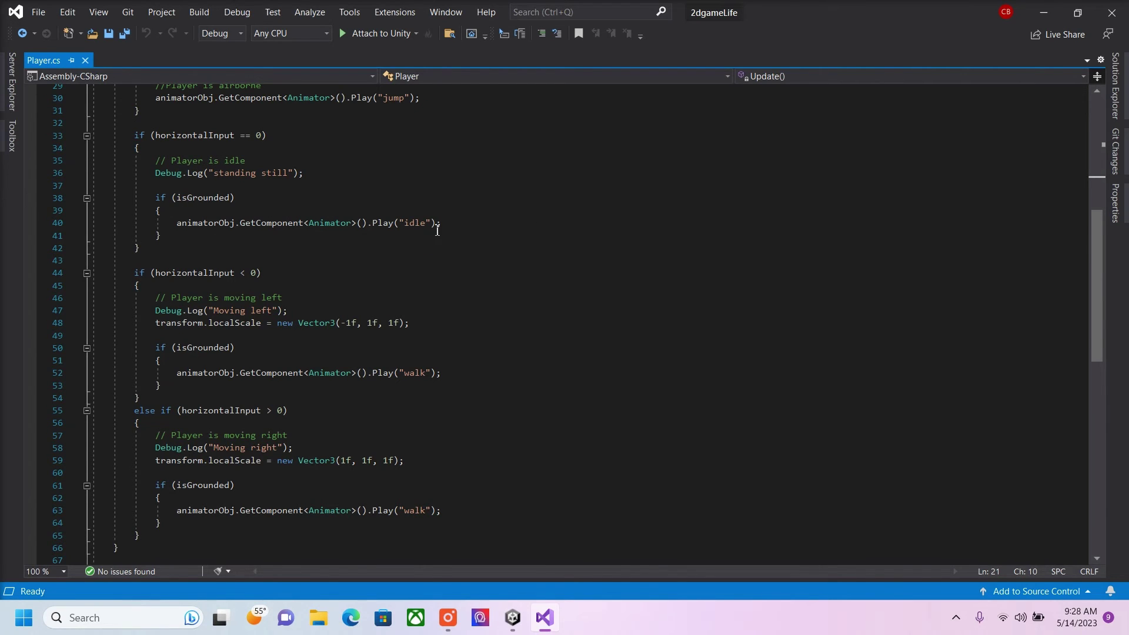
scroll(437, 230, down, 1)
scroll(431, 238, down, 1)
scroll(424, 248, down, 1)
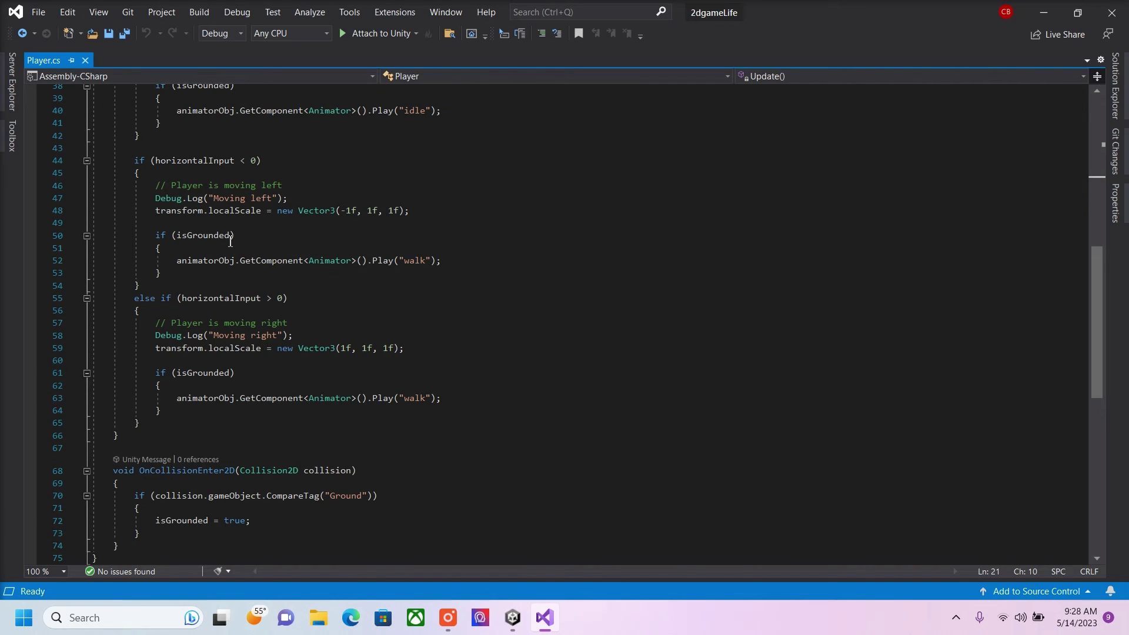
scroll(353, 340, down, 4)
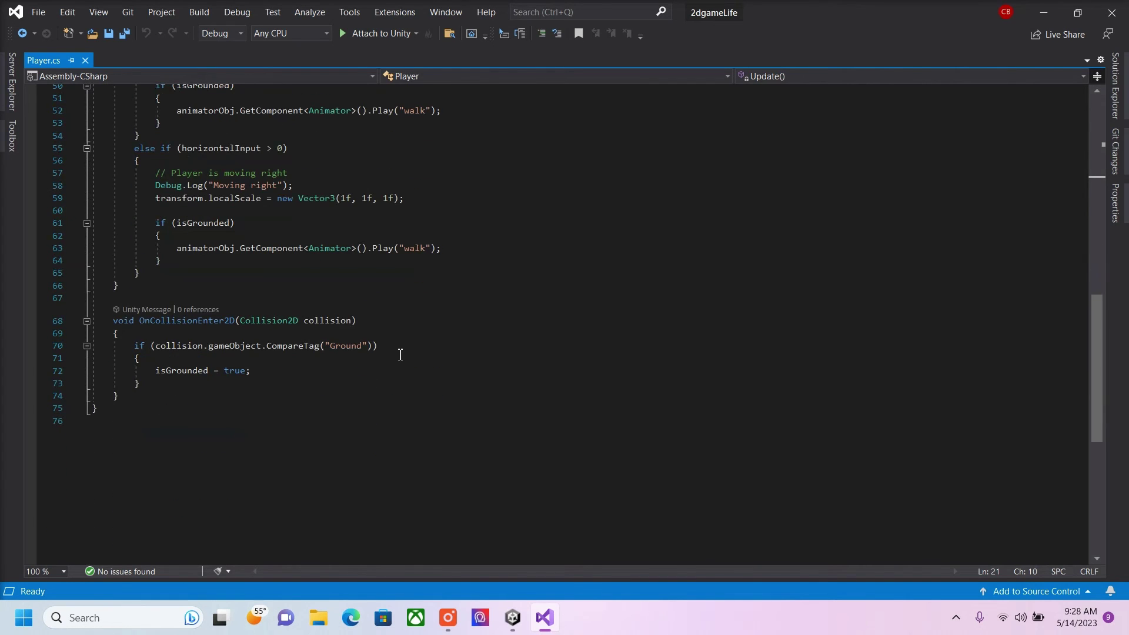
scroll(328, 231, down, 2)
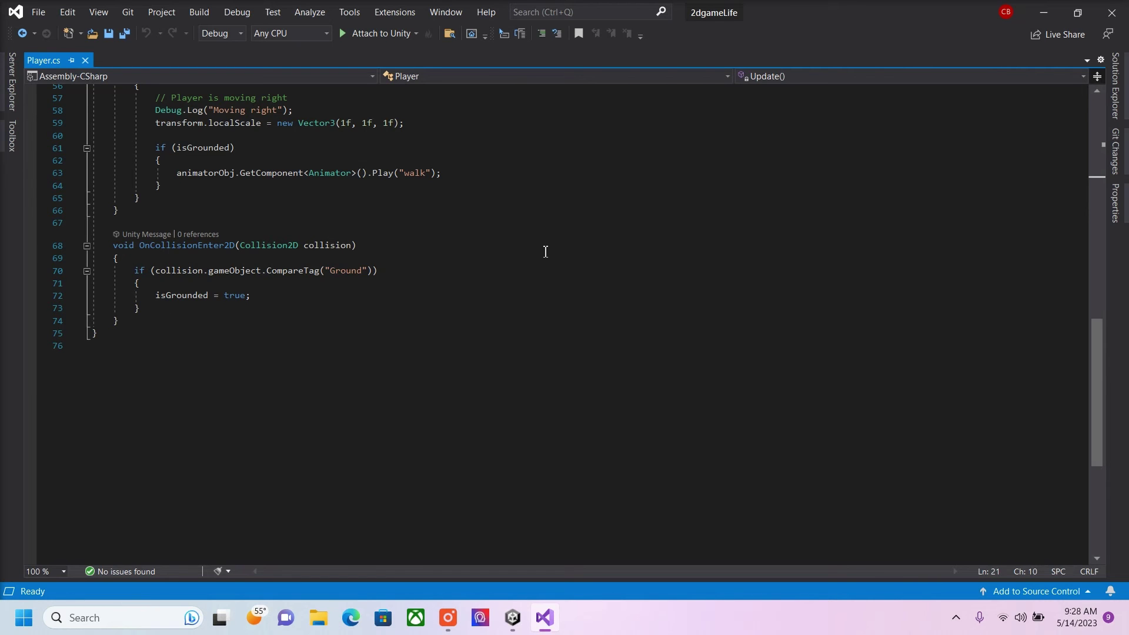
scroll(284, 306, up, 3)
scroll(284, 306, up, 4)
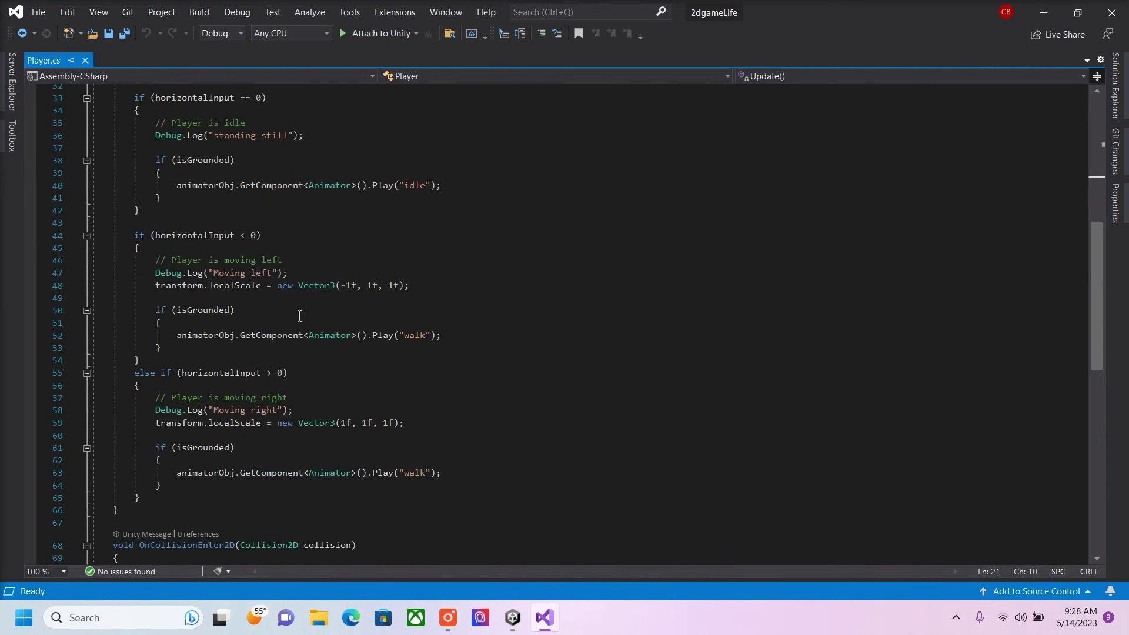
scroll(336, 316, up, 10)
click(387, 164)
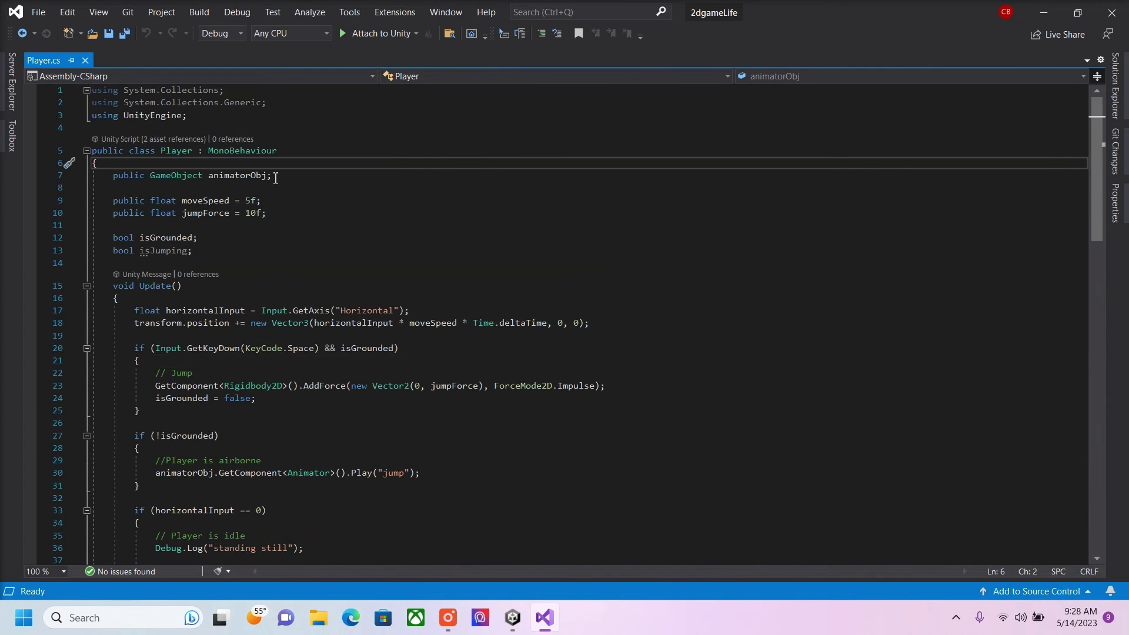
click(232, 118)
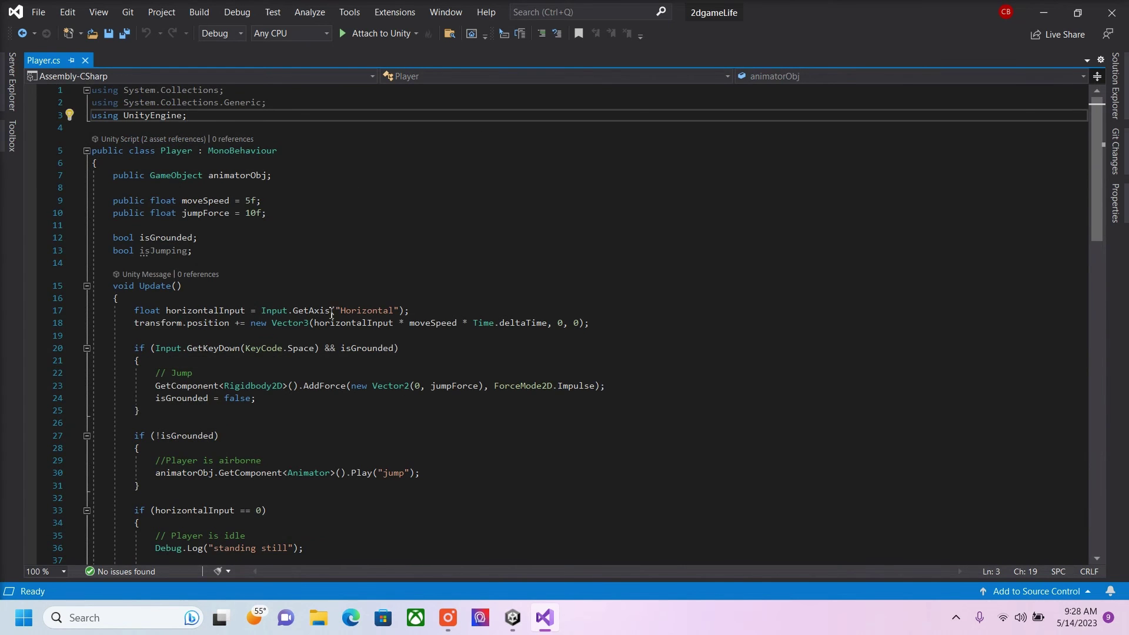
scroll(332, 314, down, 4)
scroll(345, 307, down, 6)
scroll(346, 307, down, 4)
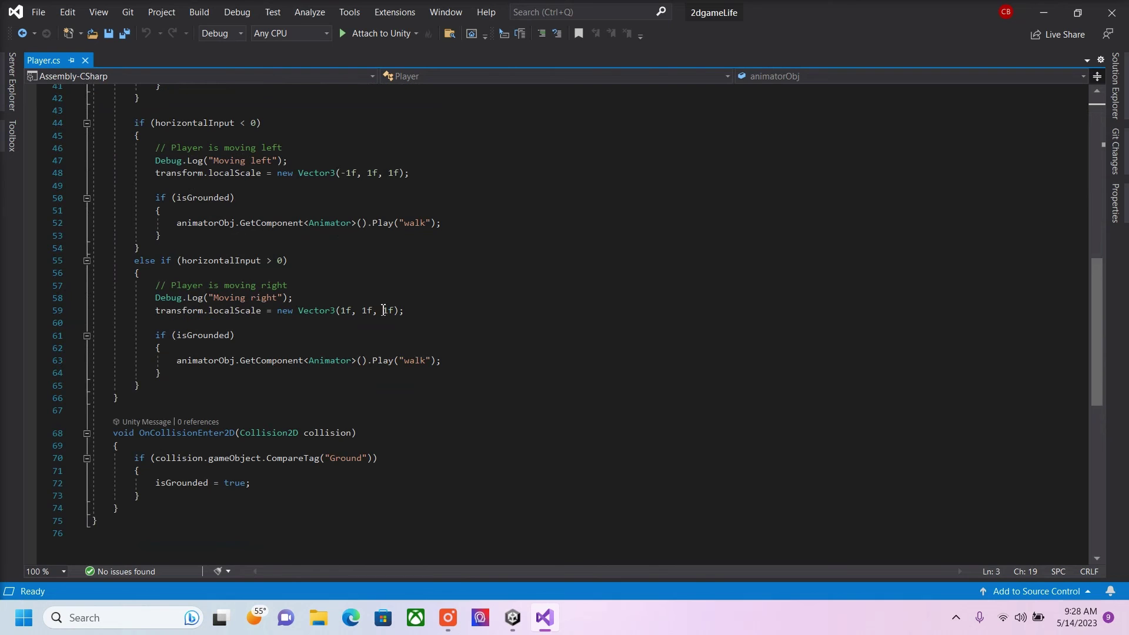
click(512, 617)
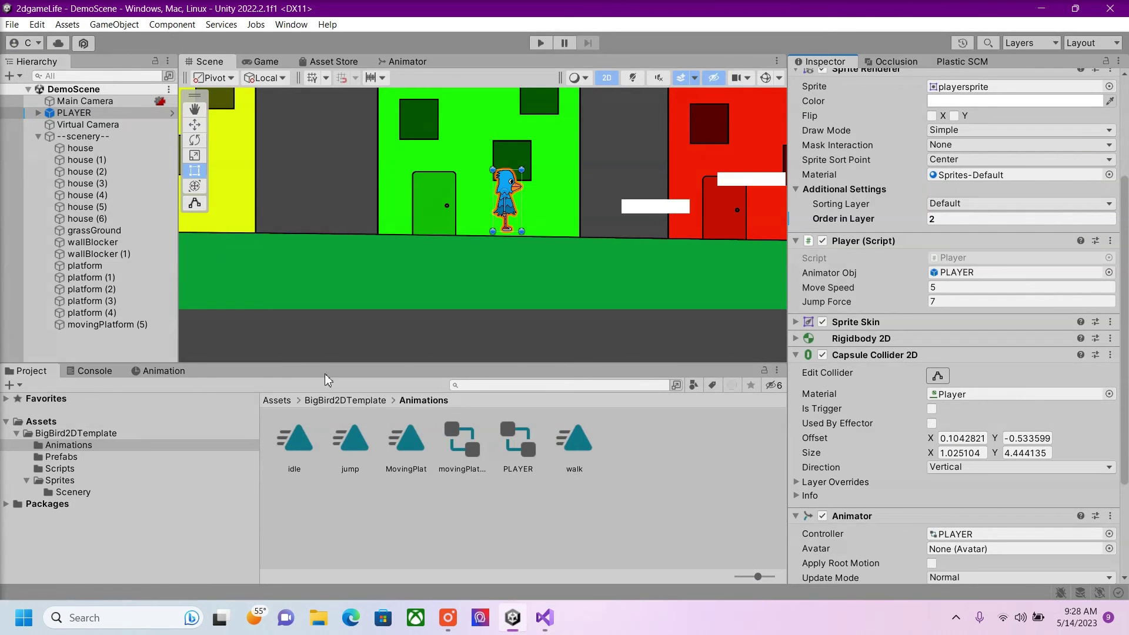
click(87, 124)
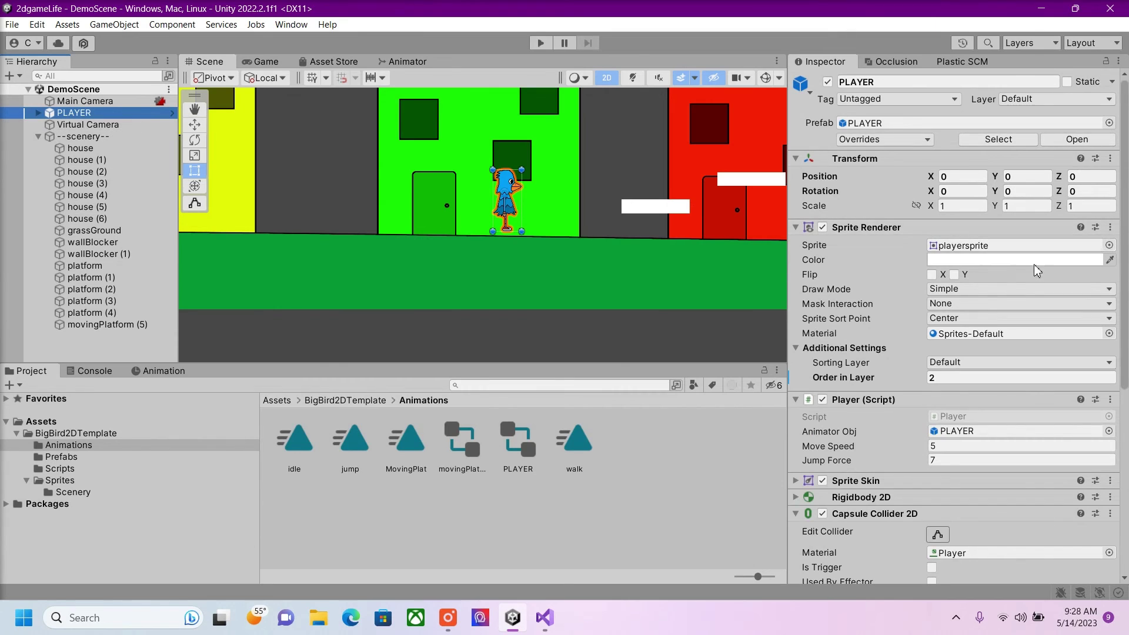
scroll(909, 283, down, 2)
scroll(909, 282, down, 3)
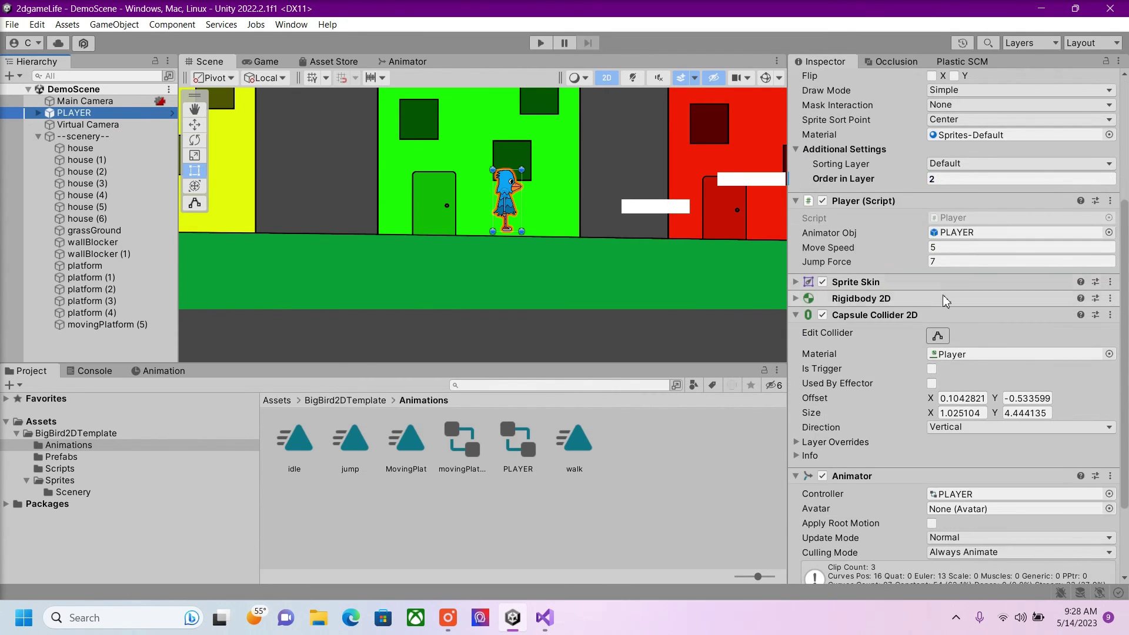
scroll(944, 301, down, 3)
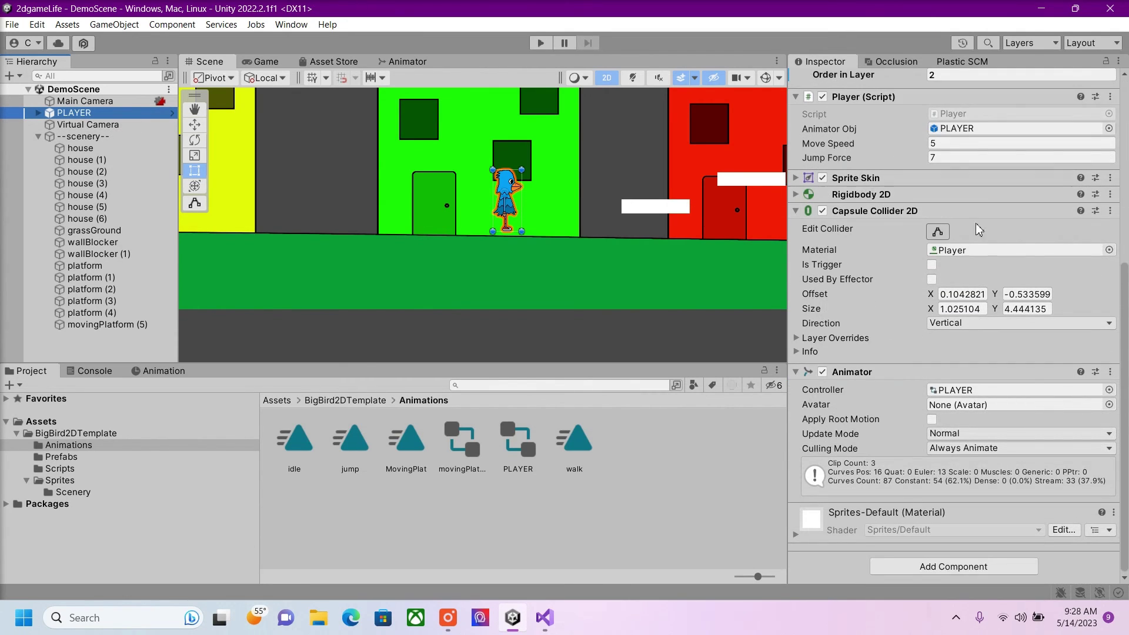
click(538, 43)
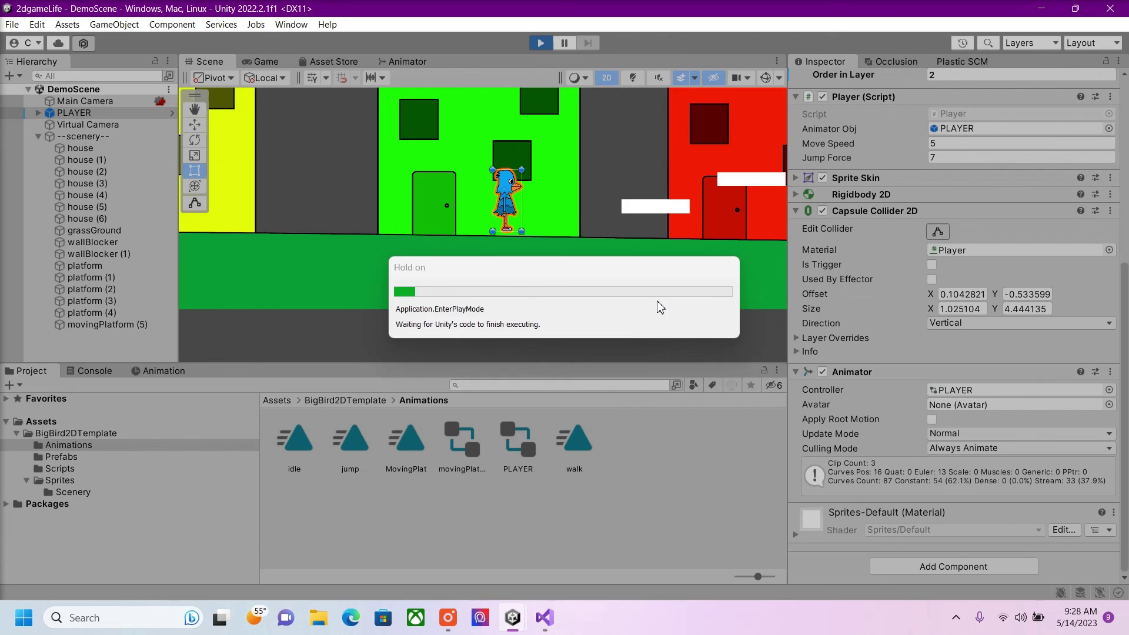
key(Left)
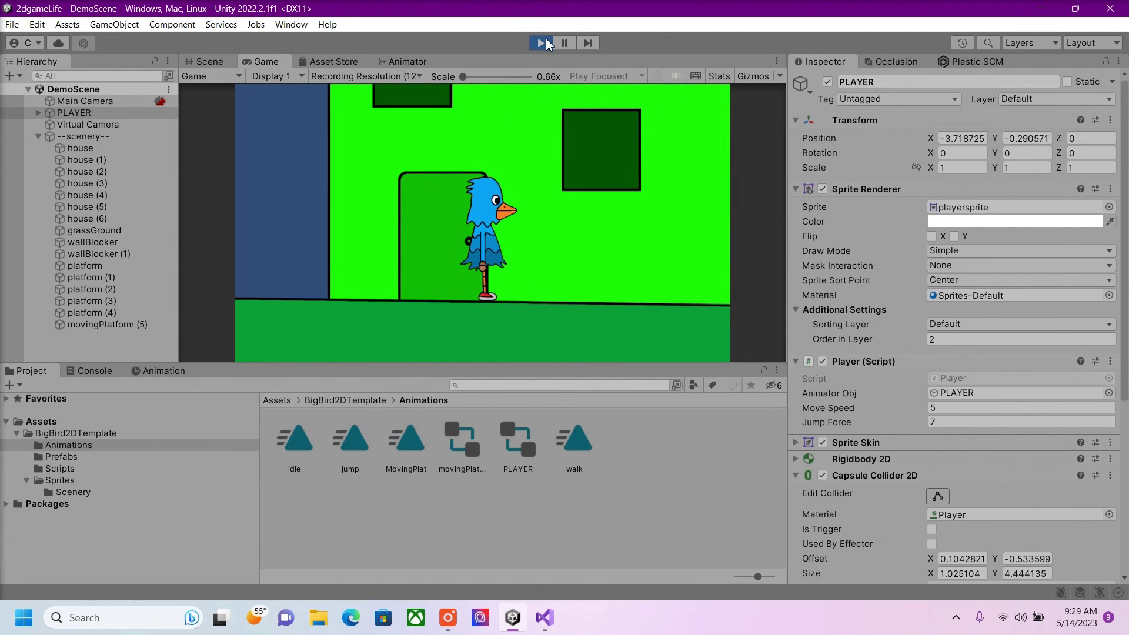
key(ctrl+p)
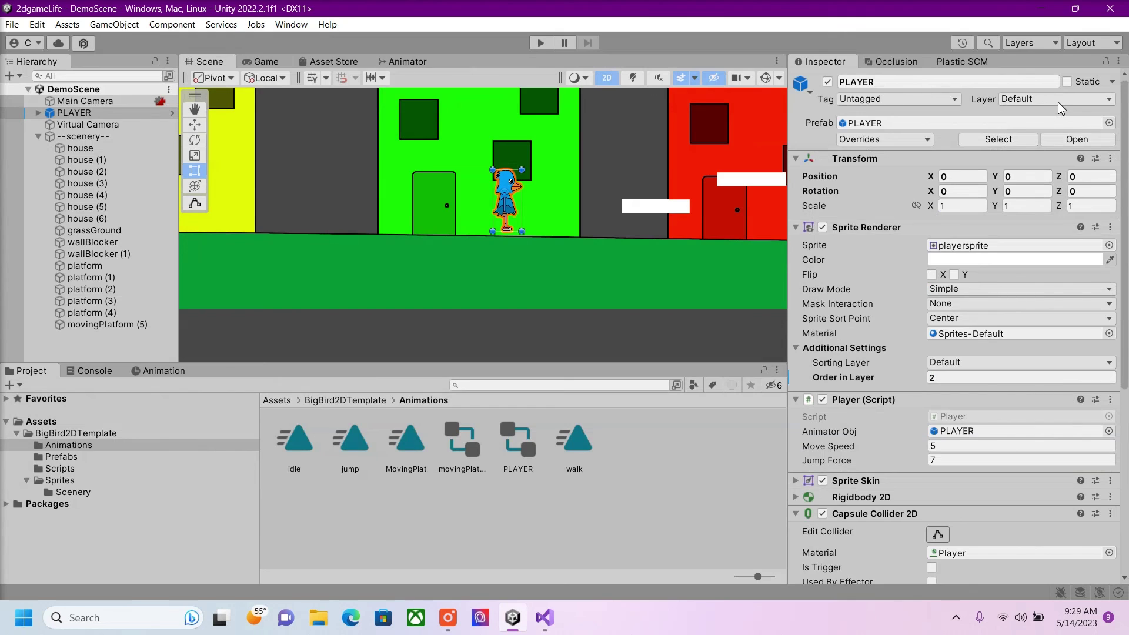
View PLAYER's Layer list without changing it, then open its Tag list.
click(1059, 104)
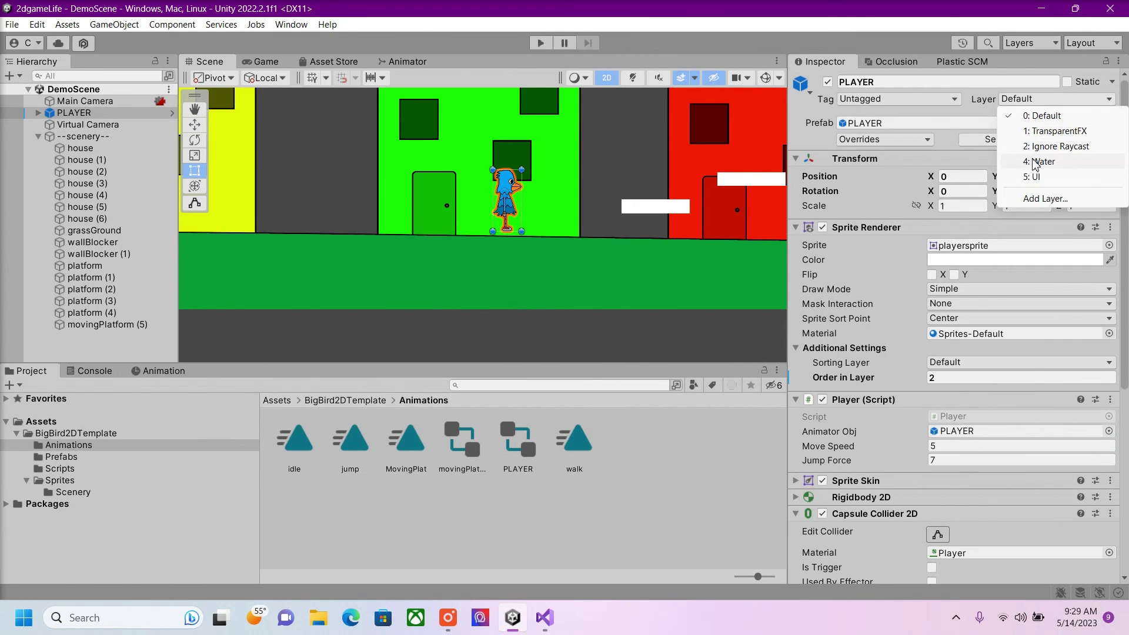
click(970, 28)
click(897, 99)
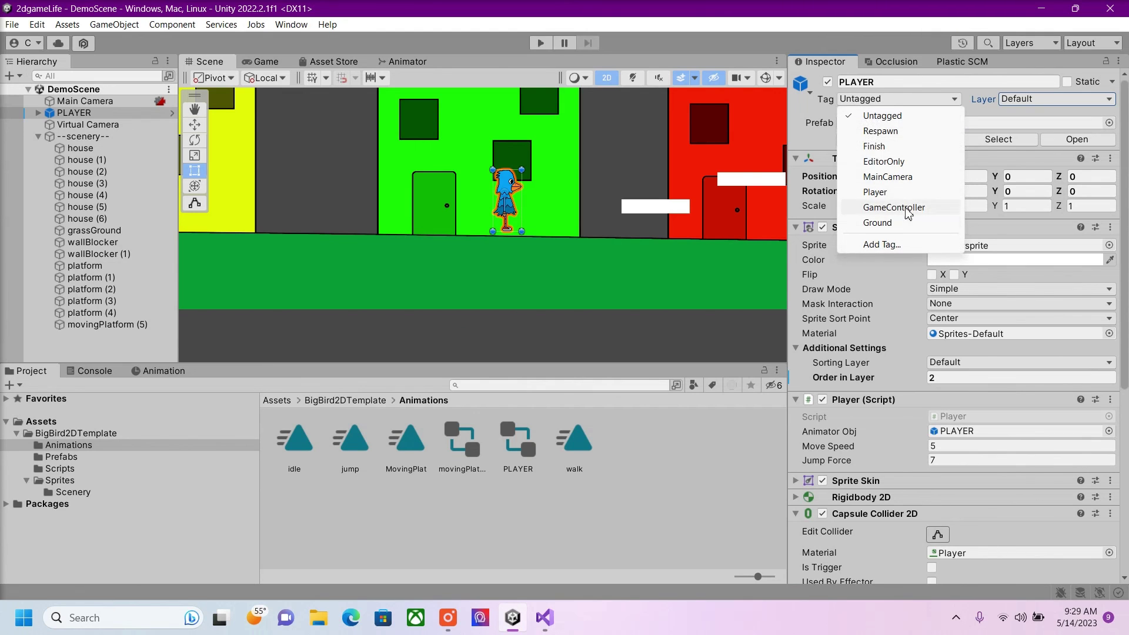